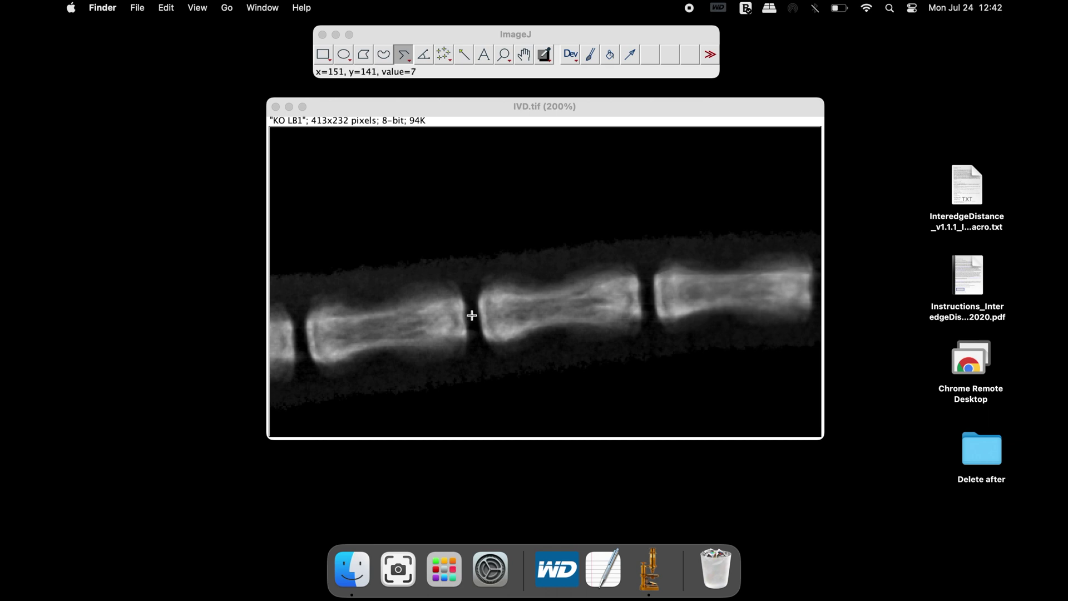
# Close the IVD.tif image window
pyautogui.click(275, 106)
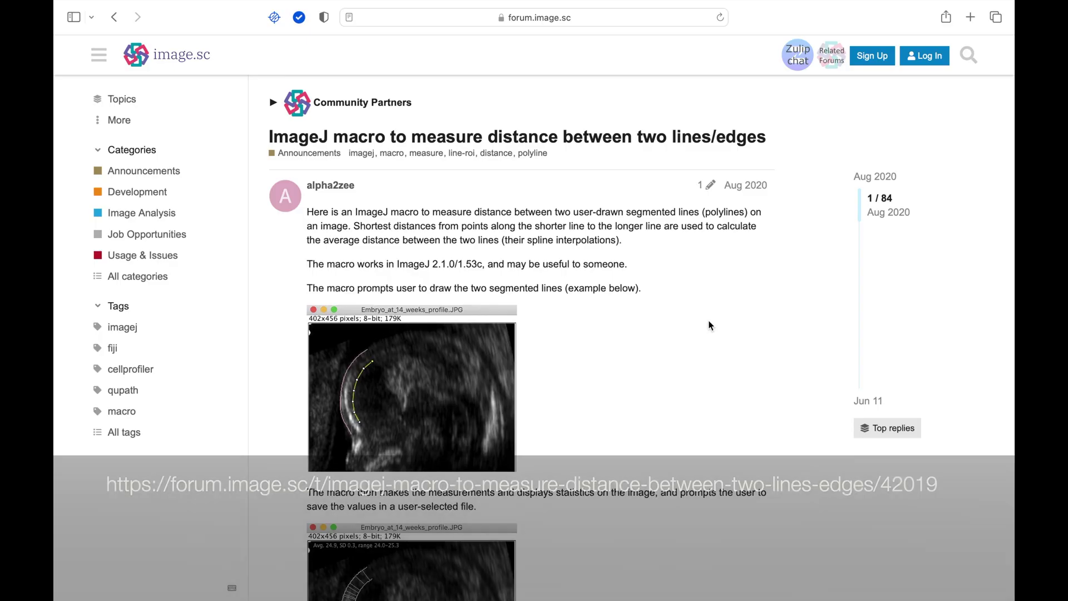
# Download the InteredgeDistance macro .txt attachment from the forum post, allowing the download
pyautogui.scroll(-5, 709, 322)
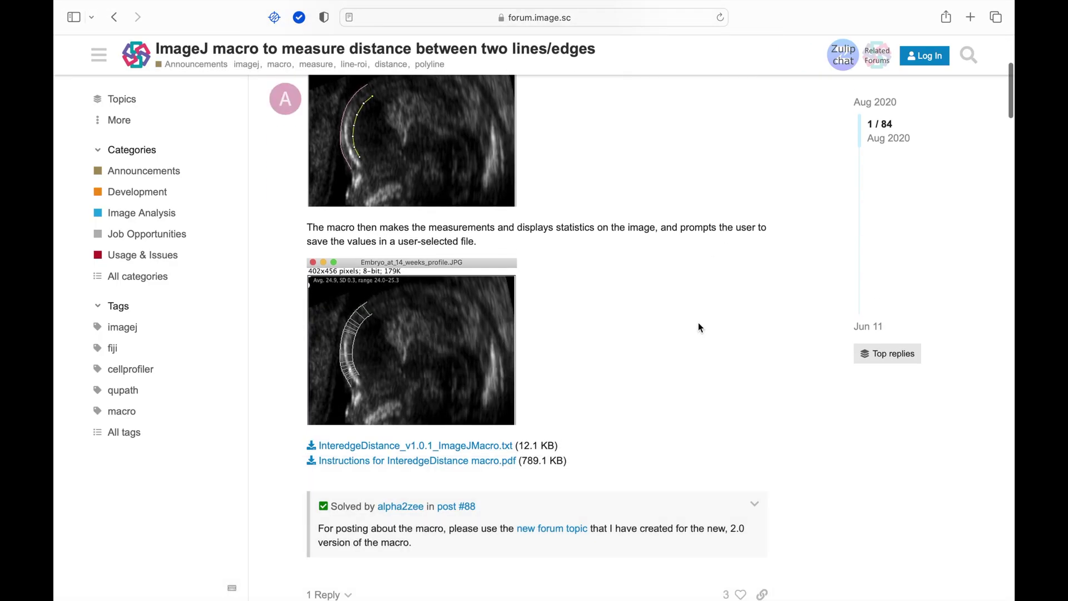
pyautogui.click(461, 449)
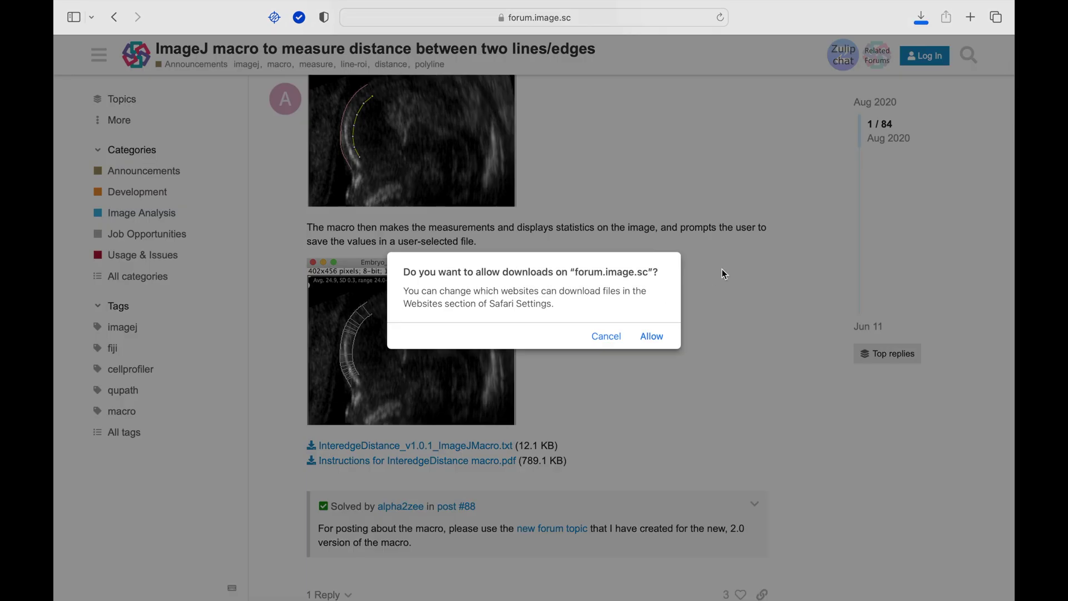
pyautogui.click(652, 336)
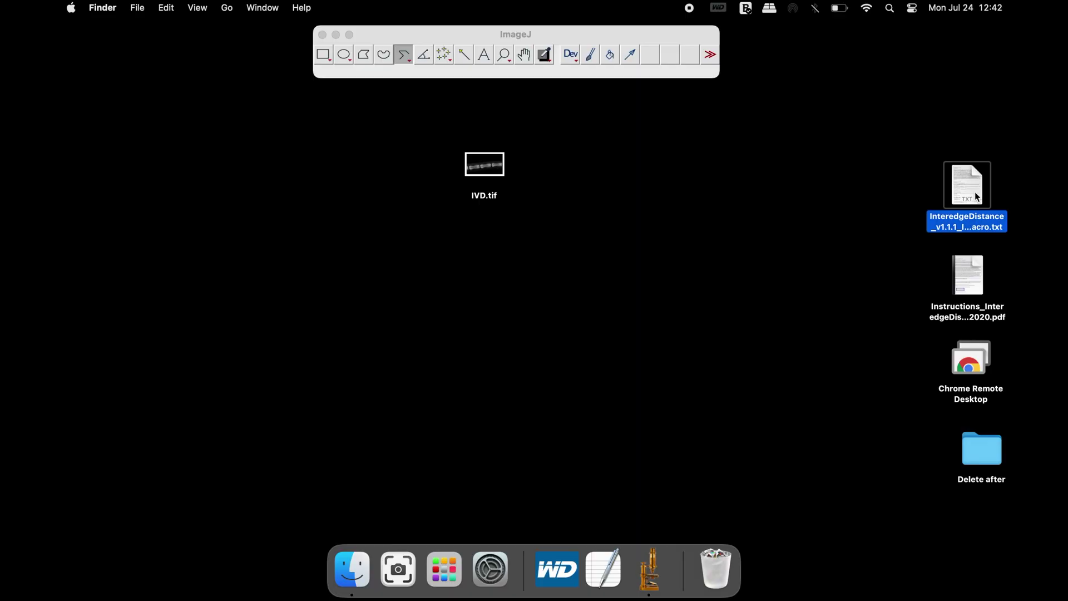
# Open the InteredgeDistance macro file in TextEdit, copy all of its code, and close it
pyautogui.doubleClick(975, 191)
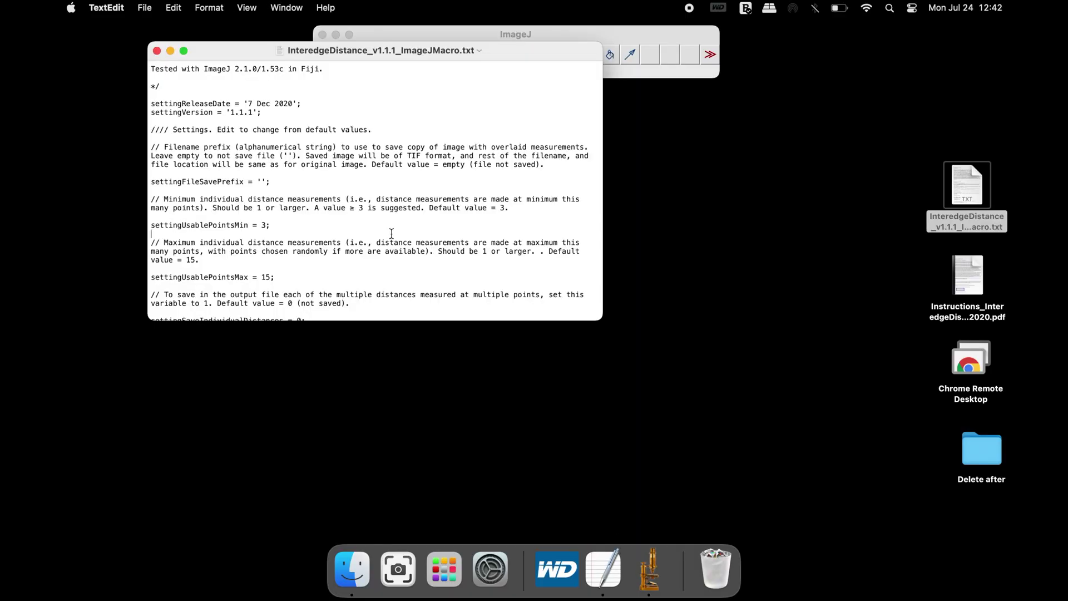
pyautogui.press('super+a')
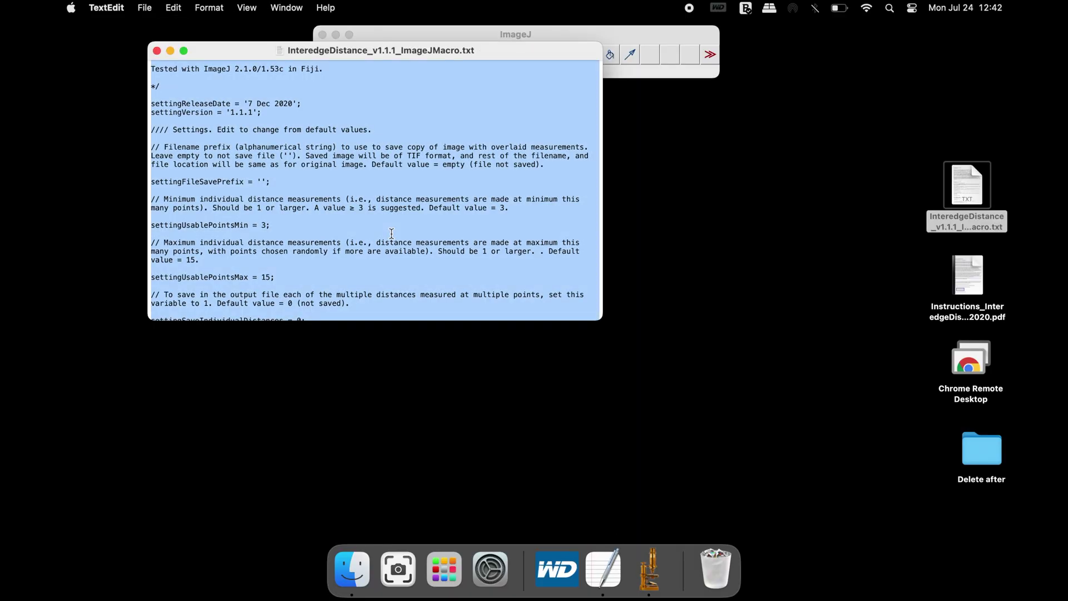
pyautogui.rightClick(392, 233)
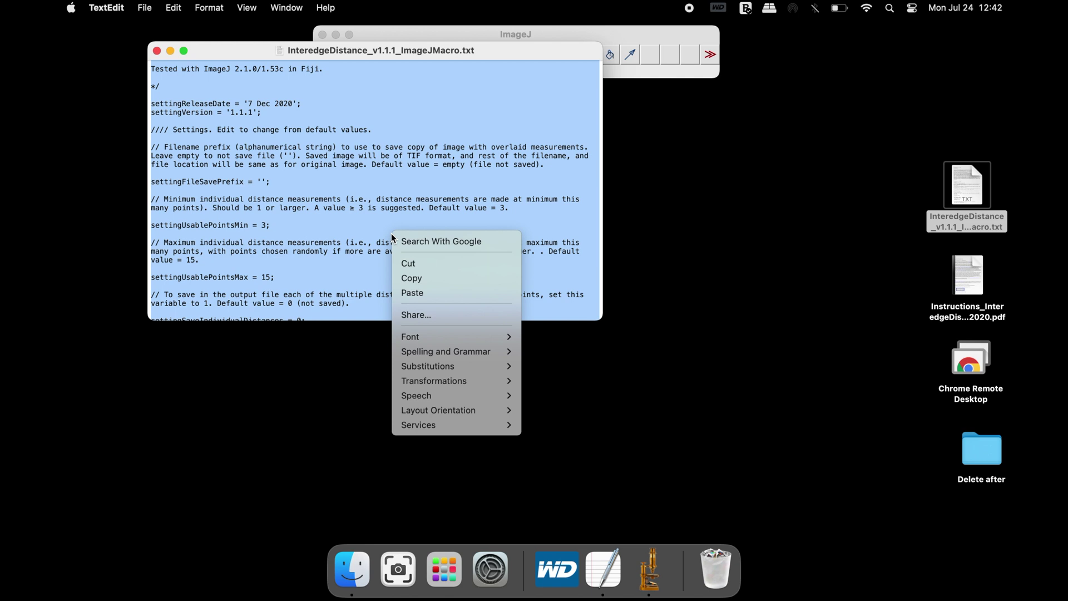
pyautogui.click(427, 277)
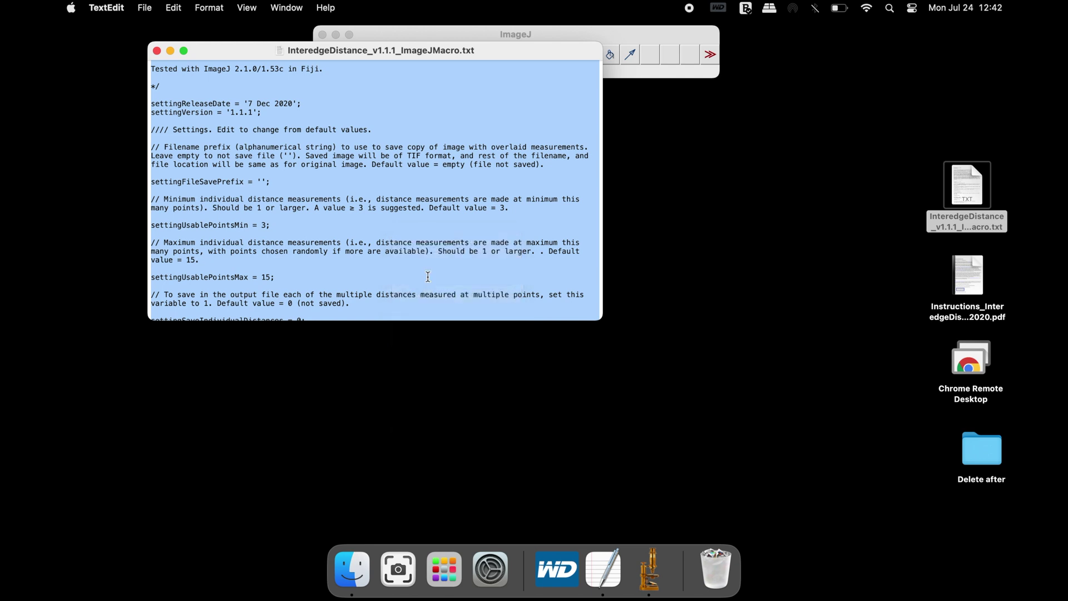
pyautogui.click(157, 51)
# Create a new ImageJ macro and paste in the copied InteredgeDistance code
pyautogui.click(389, 33)
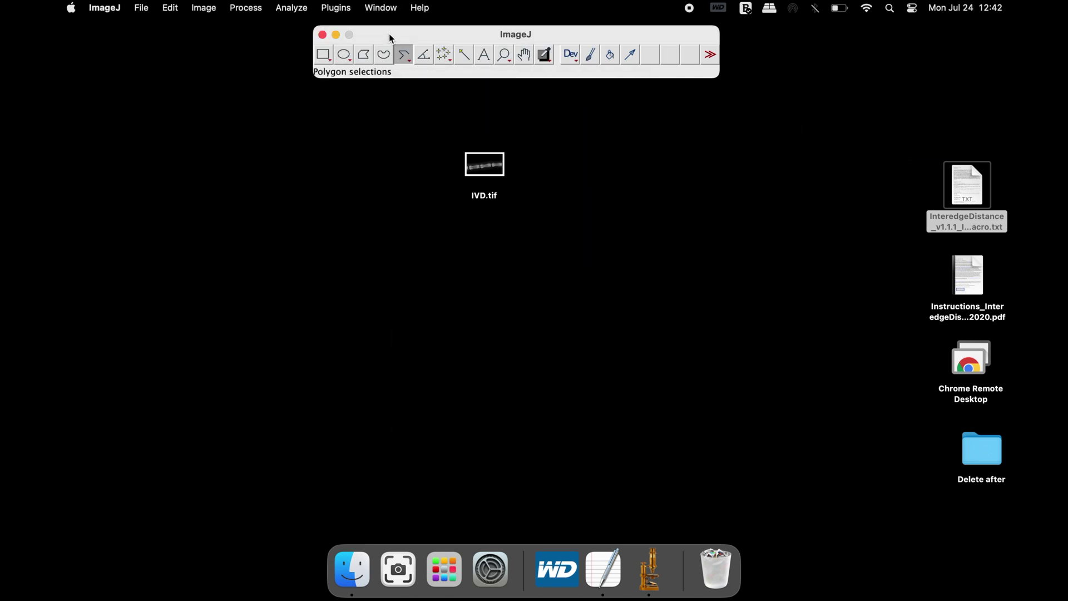
pyautogui.click(341, 8)
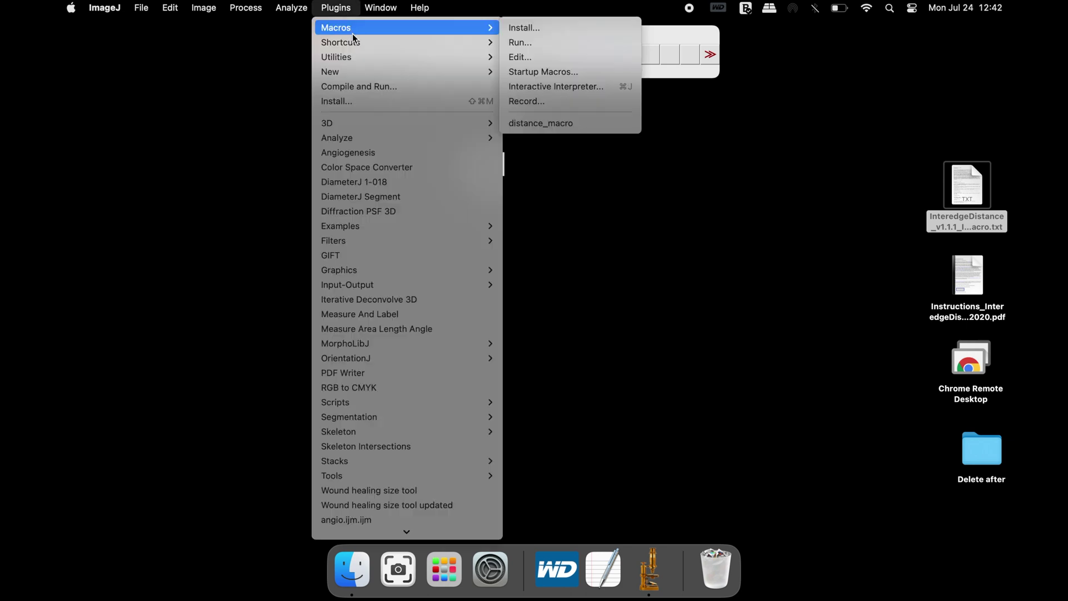
pyautogui.moveTo(370, 71)
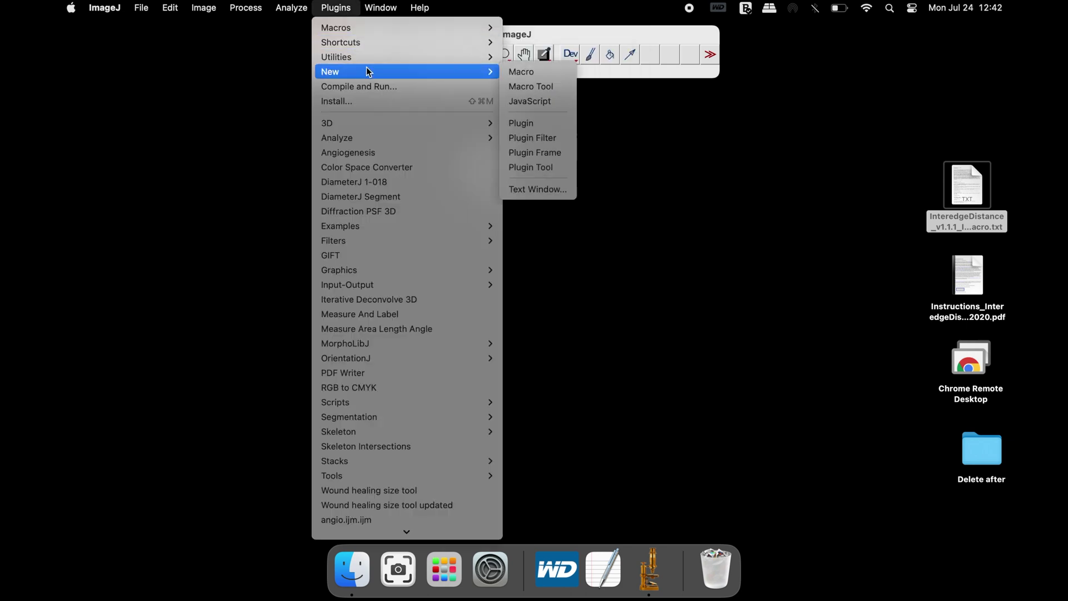
pyautogui.click(541, 75)
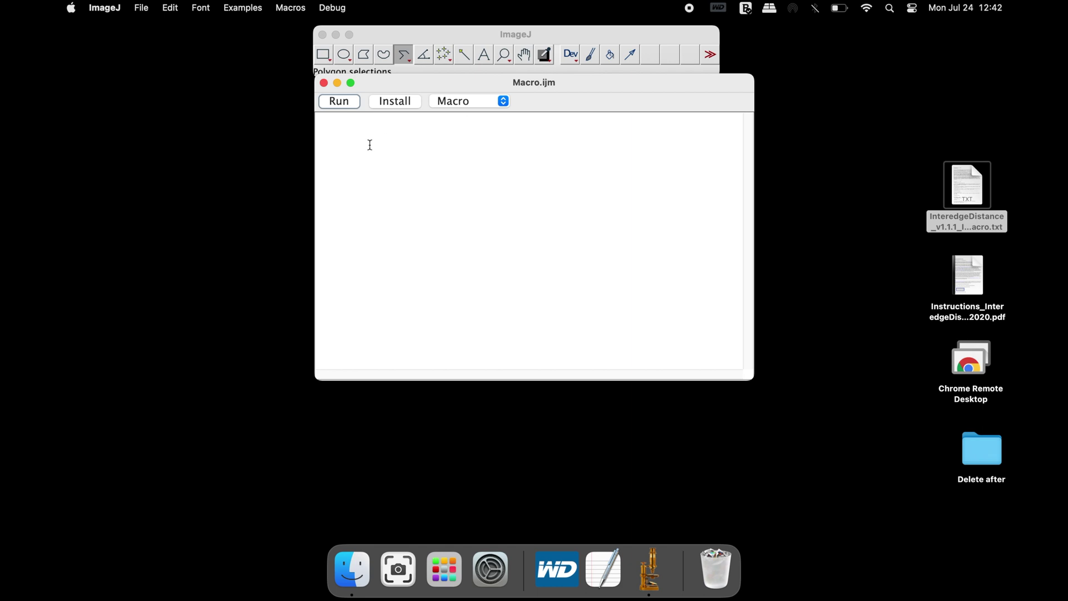
pyautogui.click(170, 9)
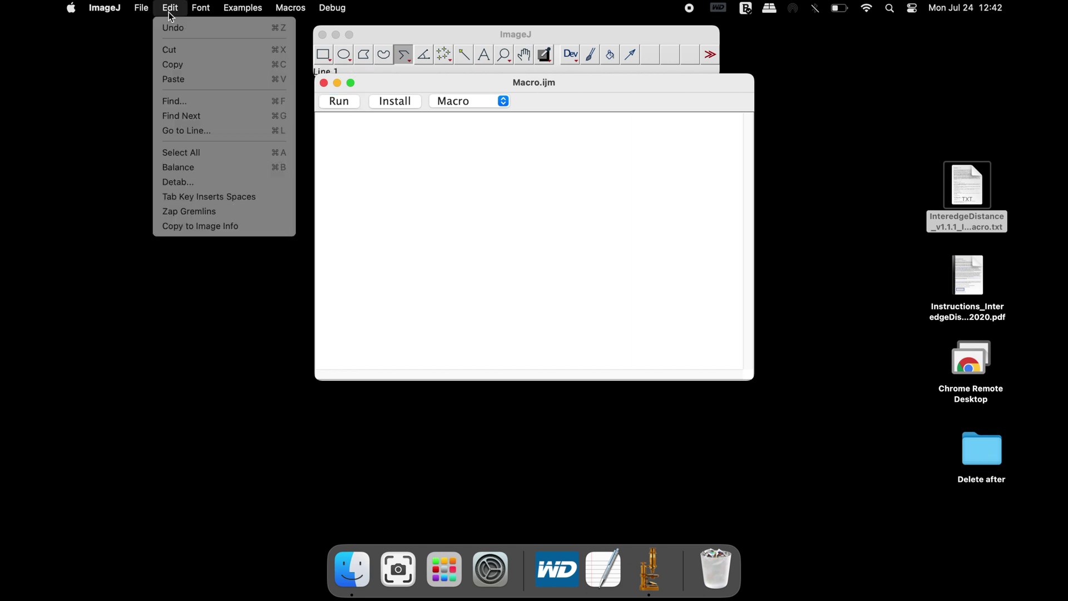
pyautogui.click(197, 79)
# Save the macro to the Desktop as Distance_Macro.ijm
pyautogui.click(142, 9)
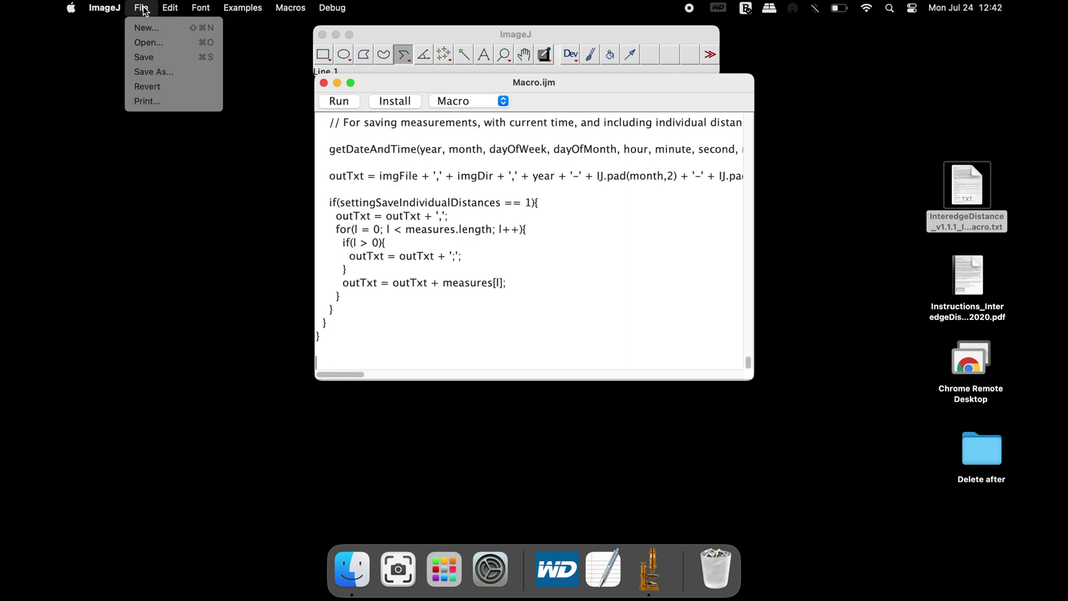
pyautogui.click(181, 75)
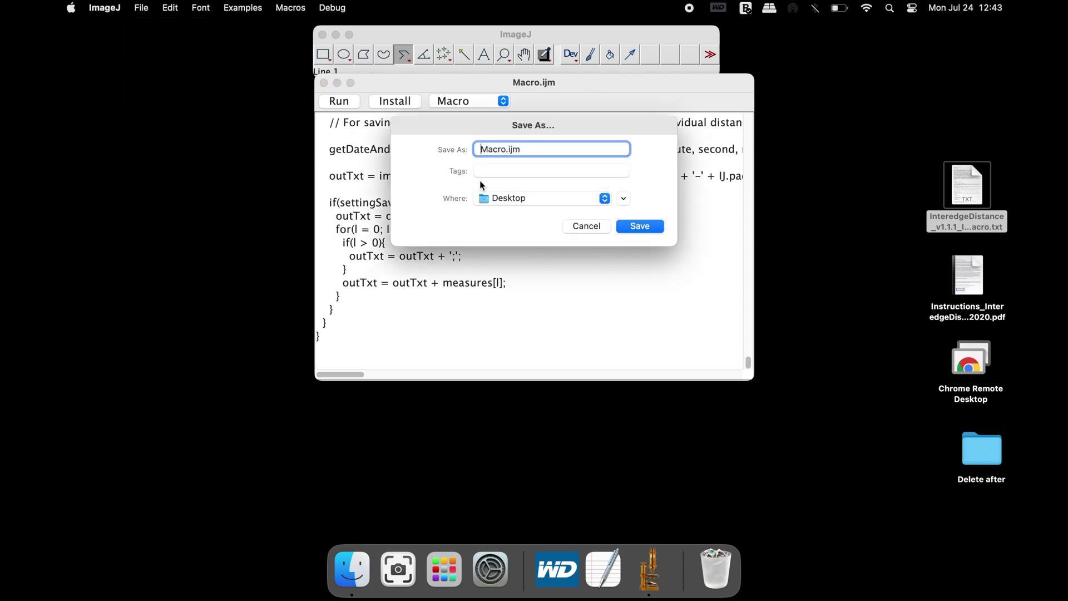
pyautogui.press('Right')
pyautogui.write('Distance_')
pyautogui.click(644, 226)
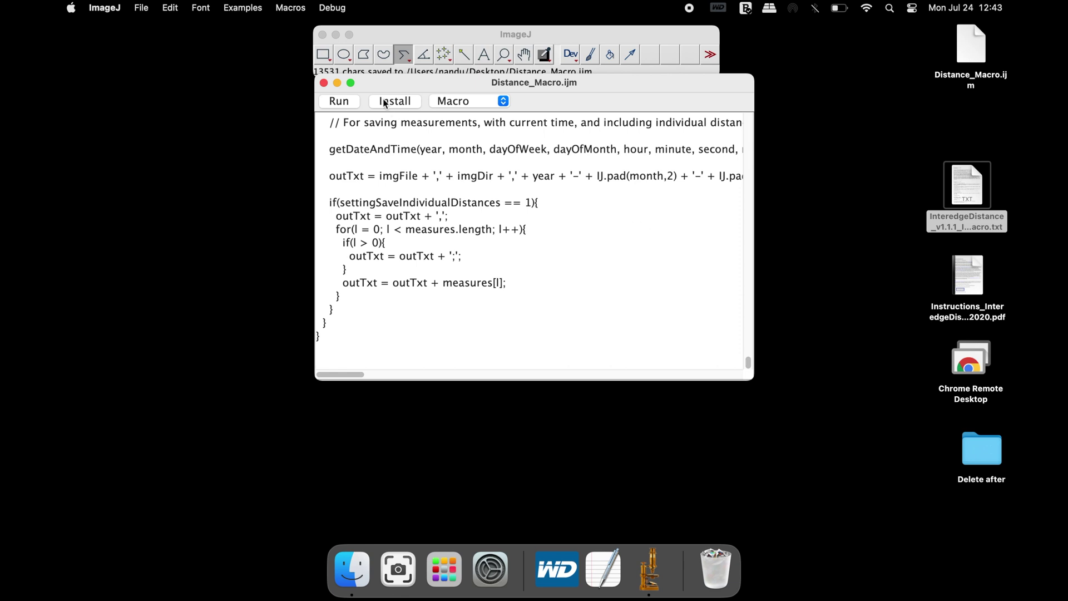
# Close the macro editor and place Distance_Macro.ijm beside IVD.tif on the Desktop
pyautogui.click(323, 84)
pyautogui.moveTo(962, 69); pyautogui.dragTo(567, 159)
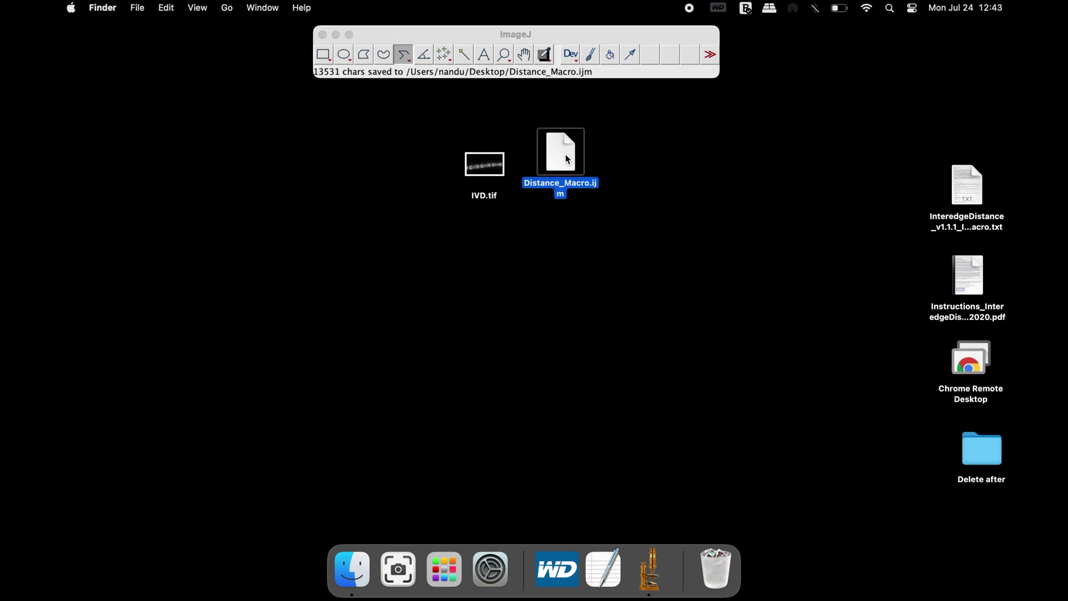
pyautogui.click(605, 160)
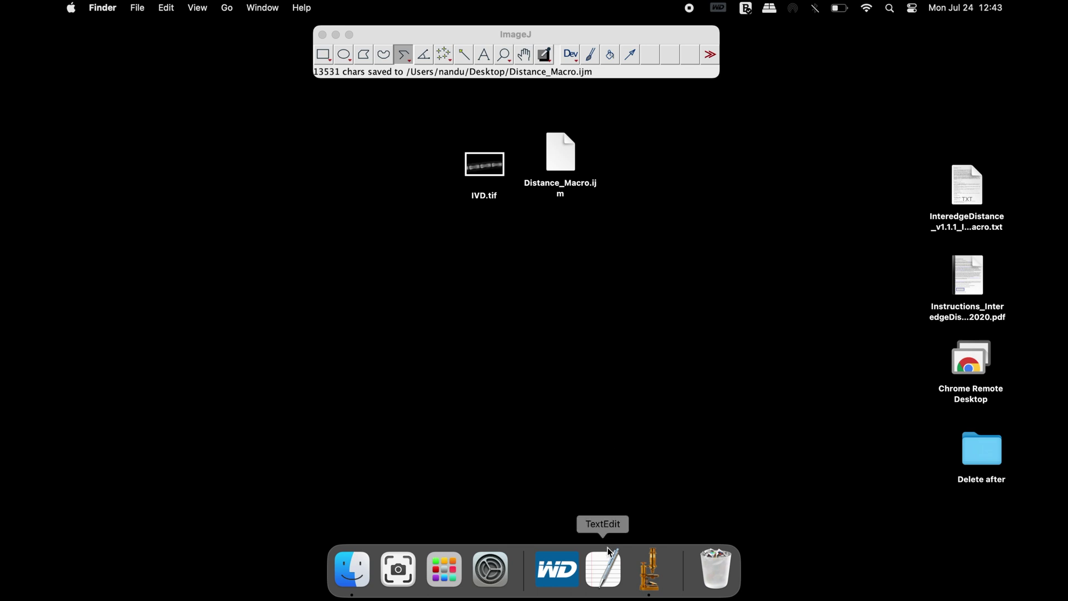
# Create a blank TextEdit document, save it to the Desktop as Results, and close it
pyautogui.click(608, 565)
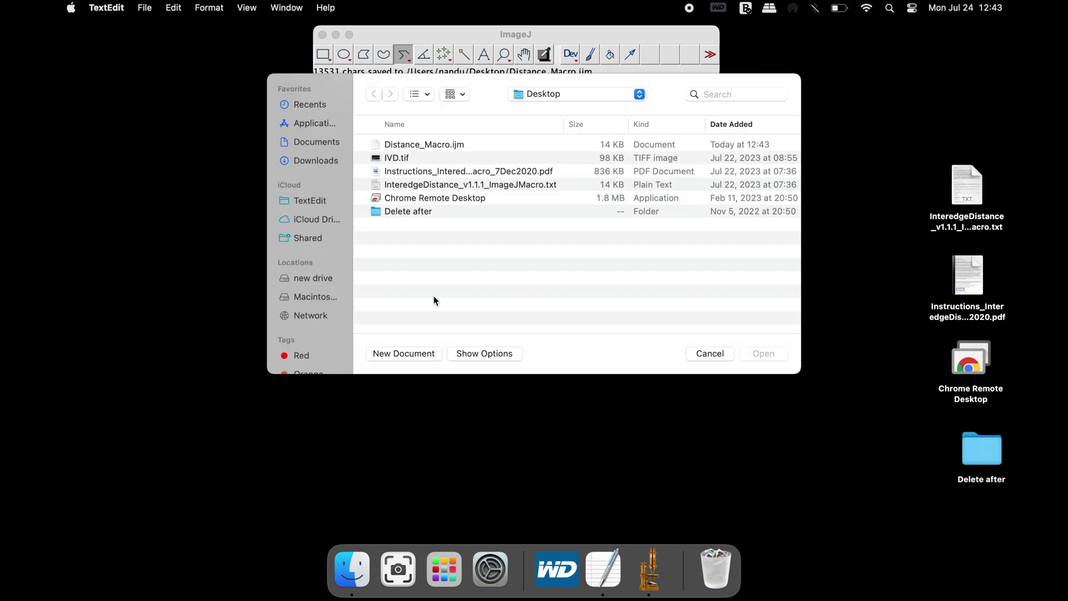
pyautogui.click(424, 357)
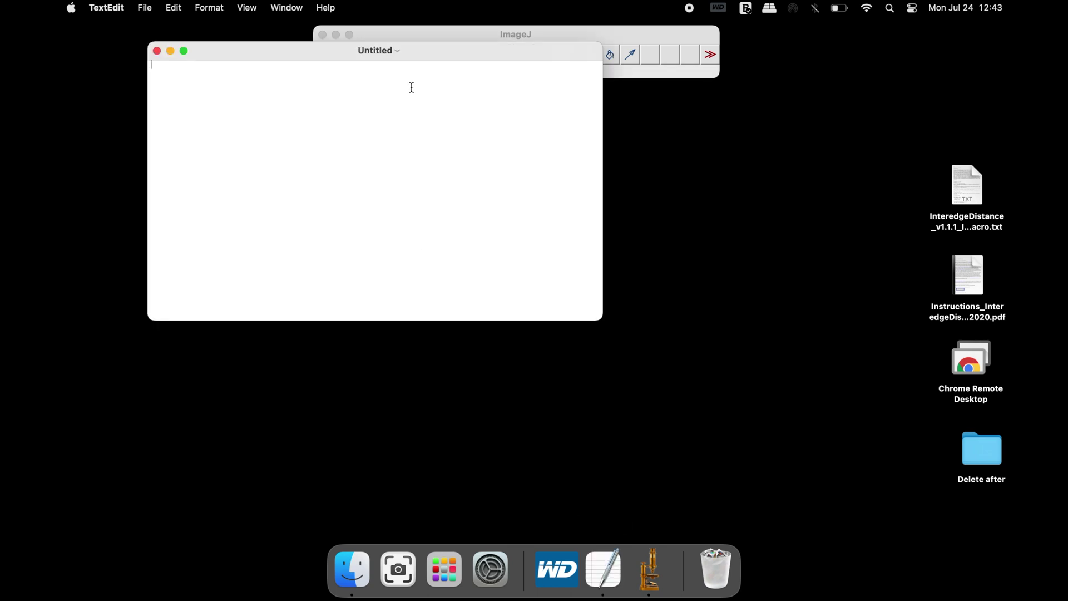
pyautogui.click(397, 52)
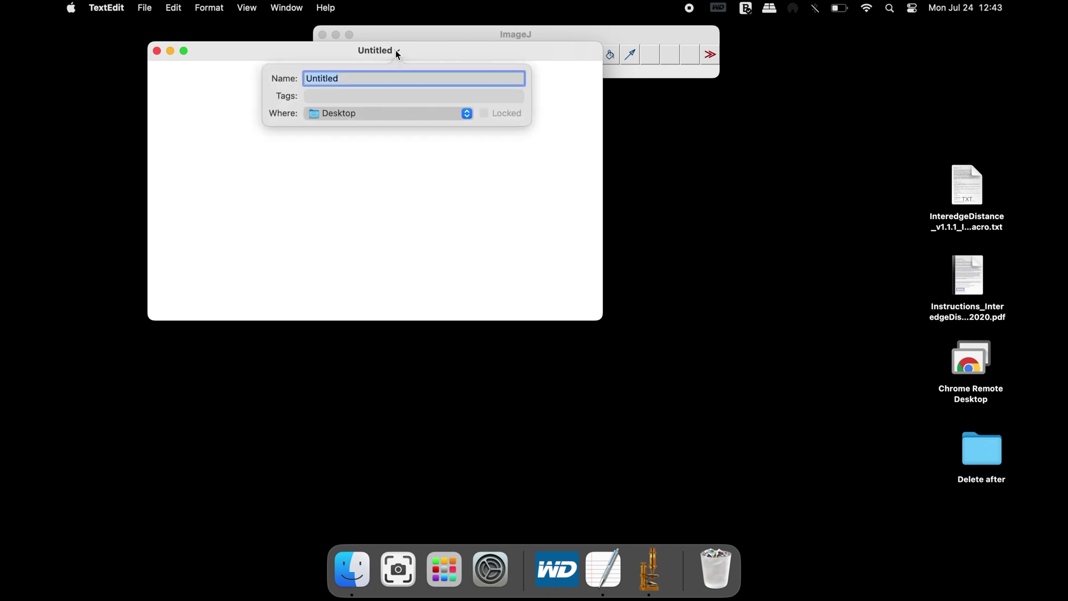
pyautogui.write('Results')
pyautogui.click(149, 8)
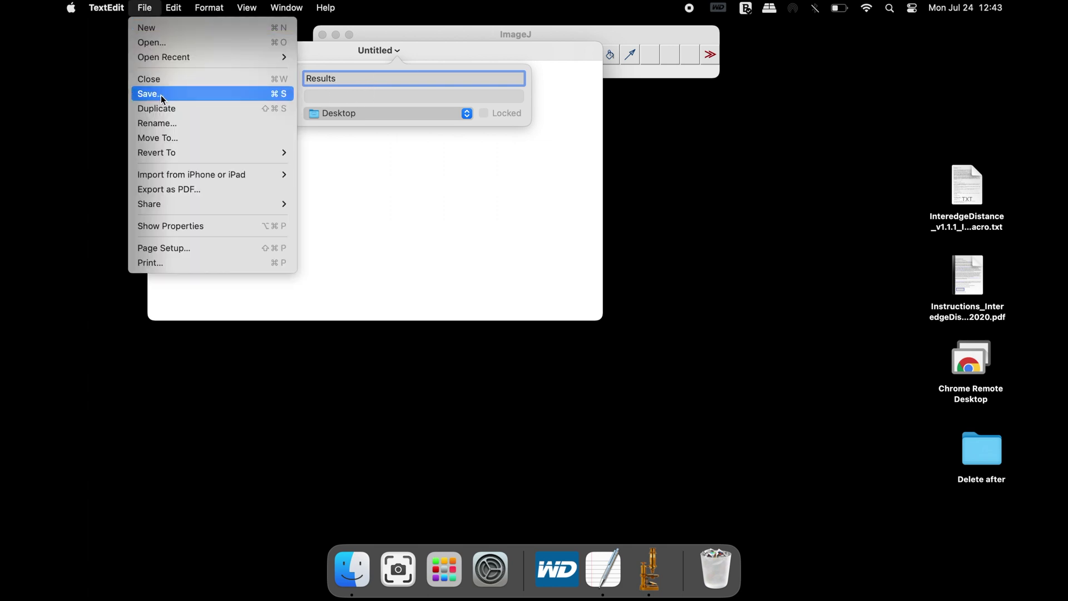
pyautogui.click(161, 95)
pyautogui.click(157, 51)
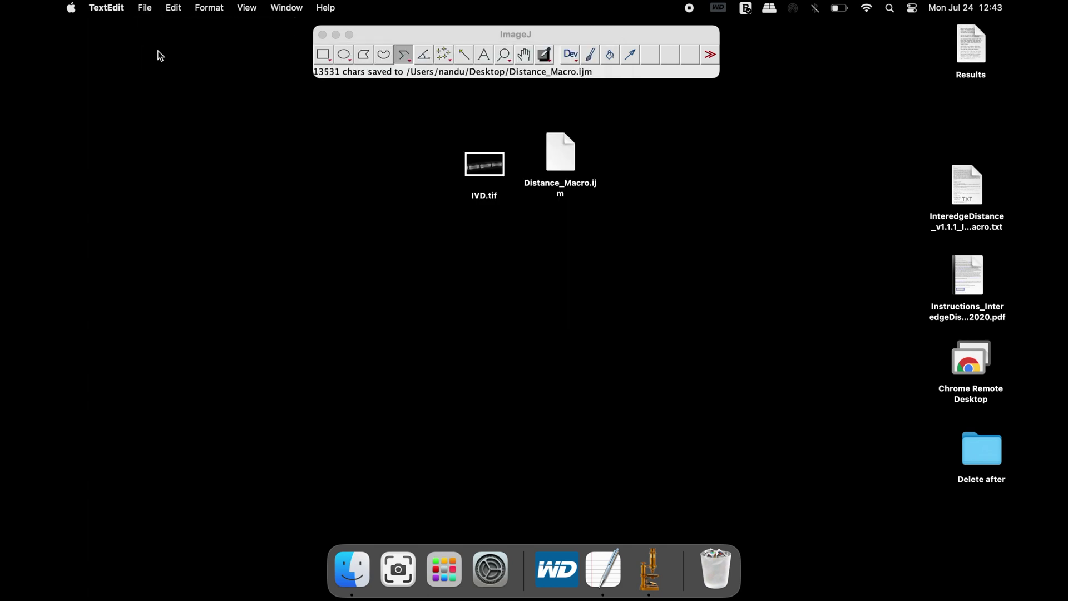
# Place Results beside the other Desktop files, then open and run Distance_Macro.ijm in ImageJ
pyautogui.click(645, 165)
pyautogui.moveTo(647, 166); pyautogui.dragTo(644, 164)
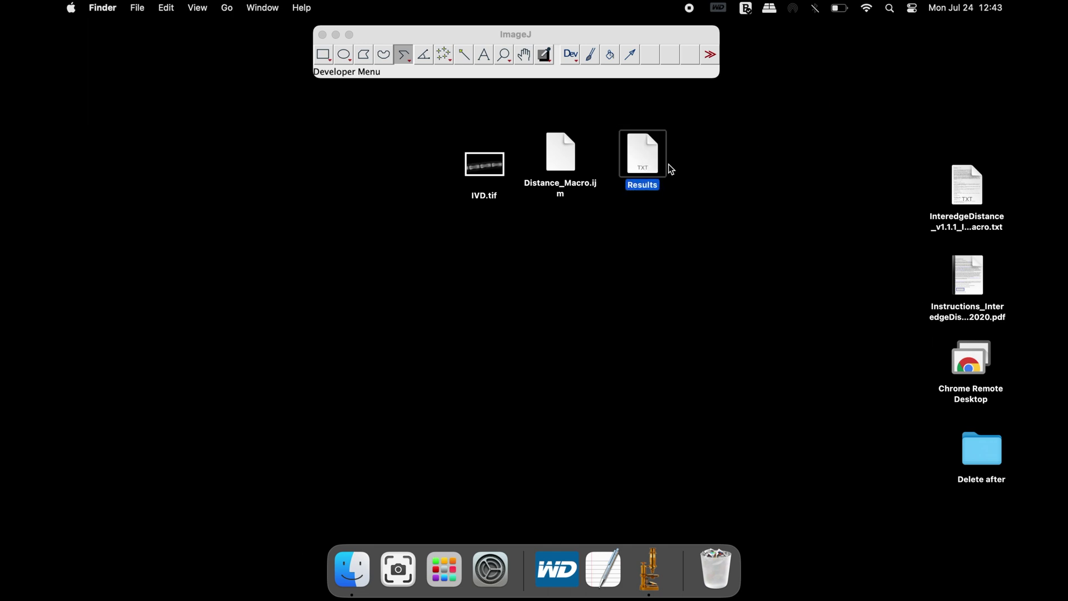
pyautogui.click(684, 171)
pyautogui.moveTo(561, 146); pyautogui.dragTo(567, 54)
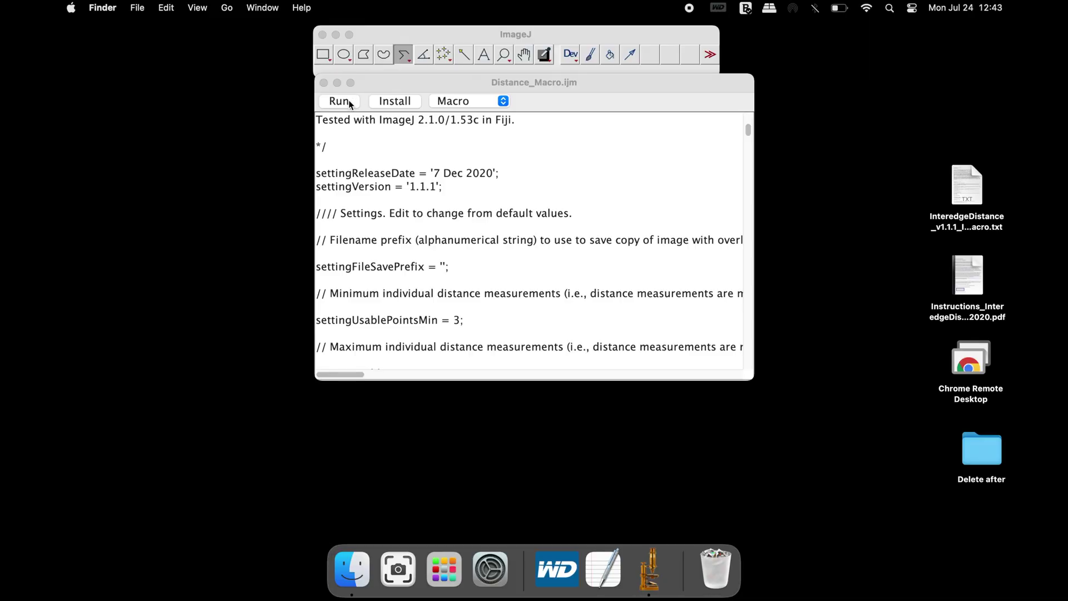
pyautogui.click(351, 103)
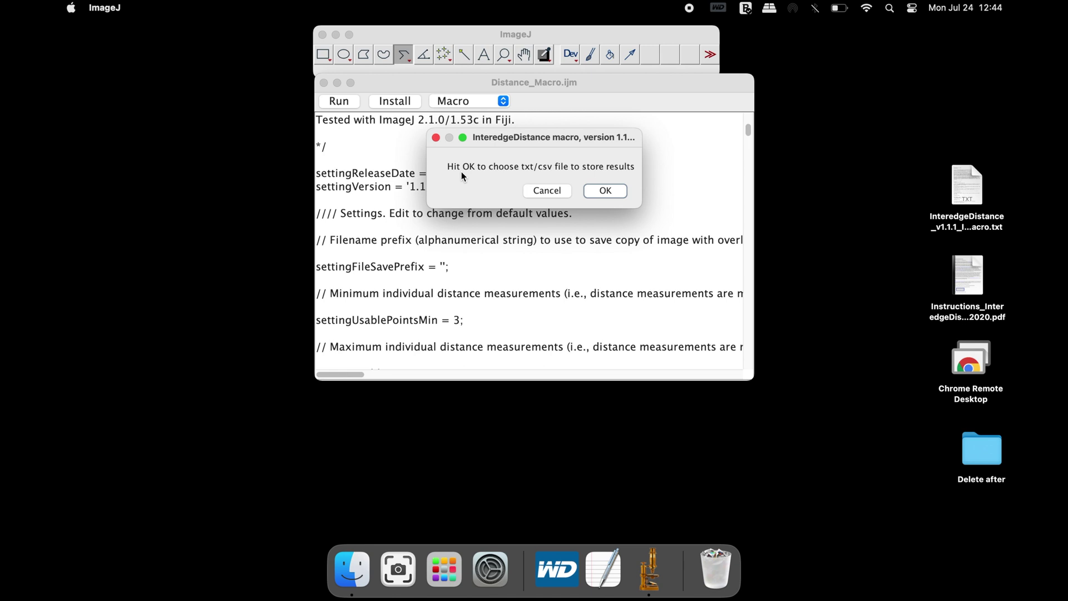
# Give the macro Results as its output file, choose Measure image, and load IVD.tif
pyautogui.click(615, 191)
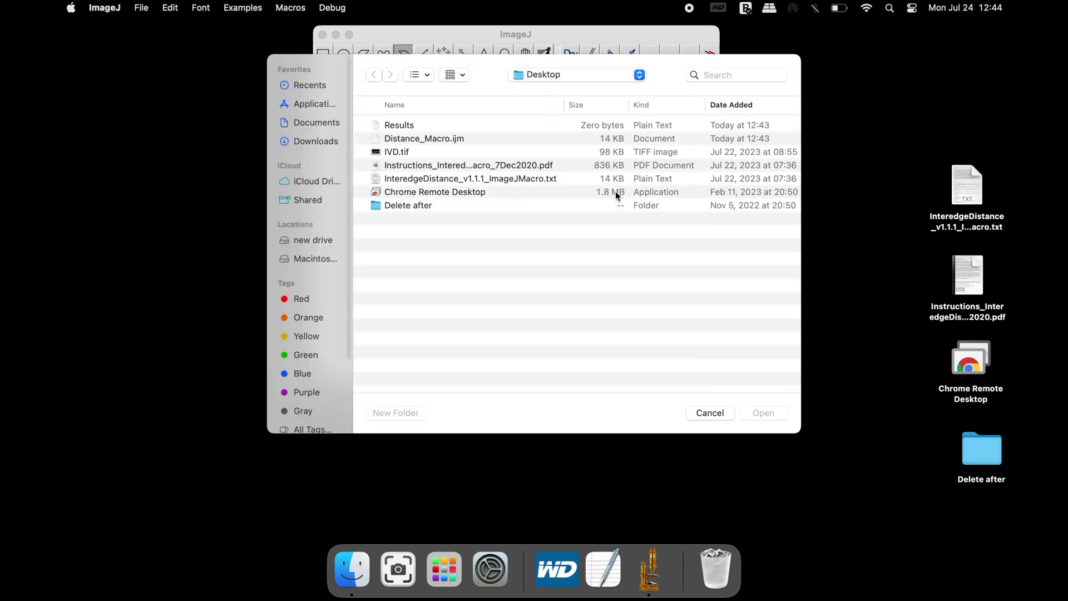
pyautogui.click(419, 126)
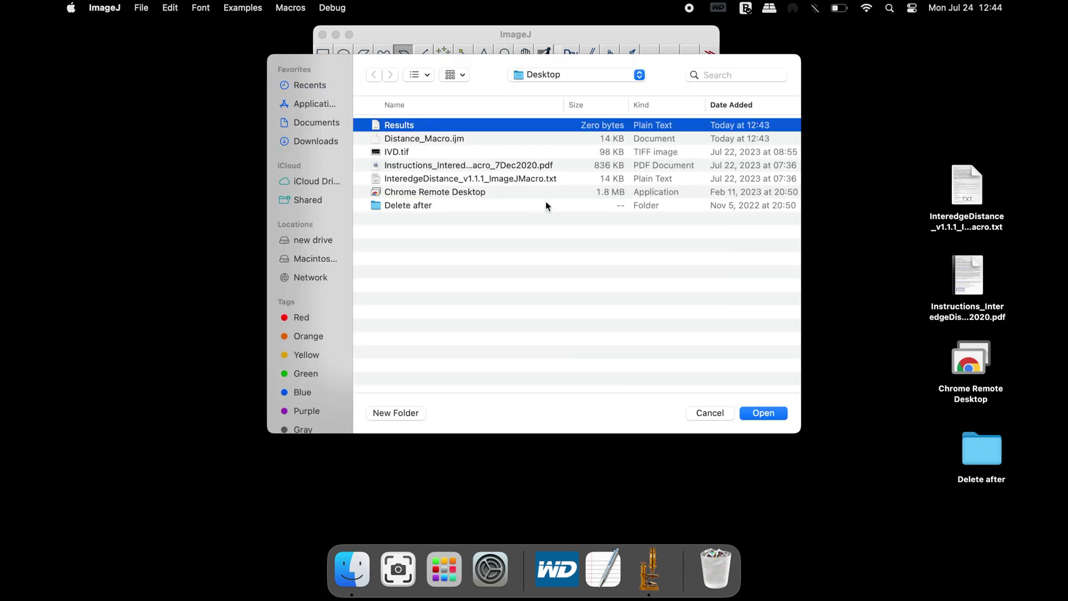
pyautogui.click(777, 412)
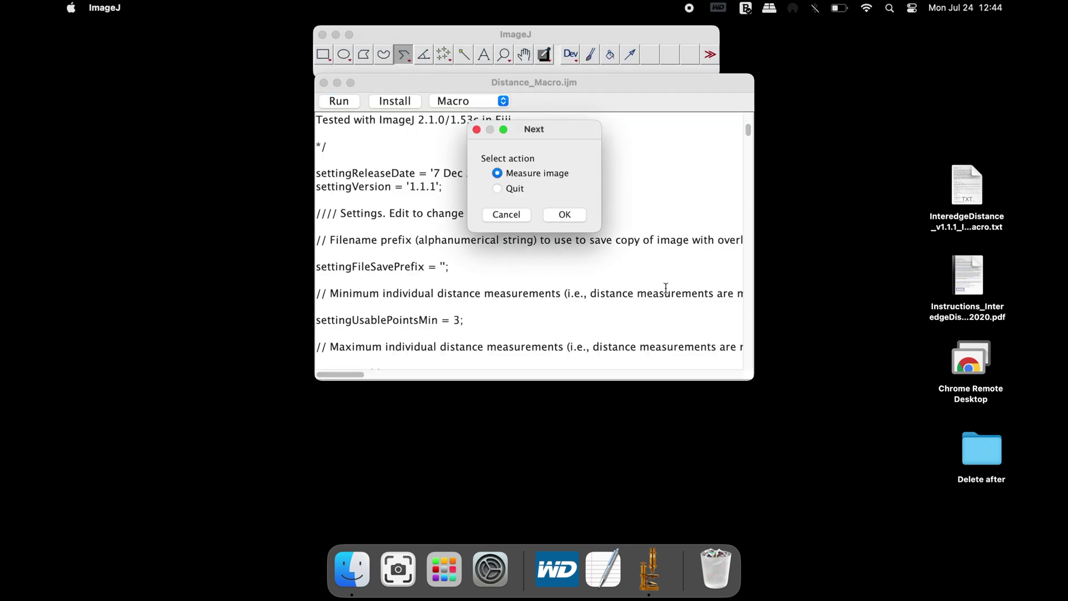
pyautogui.click(578, 215)
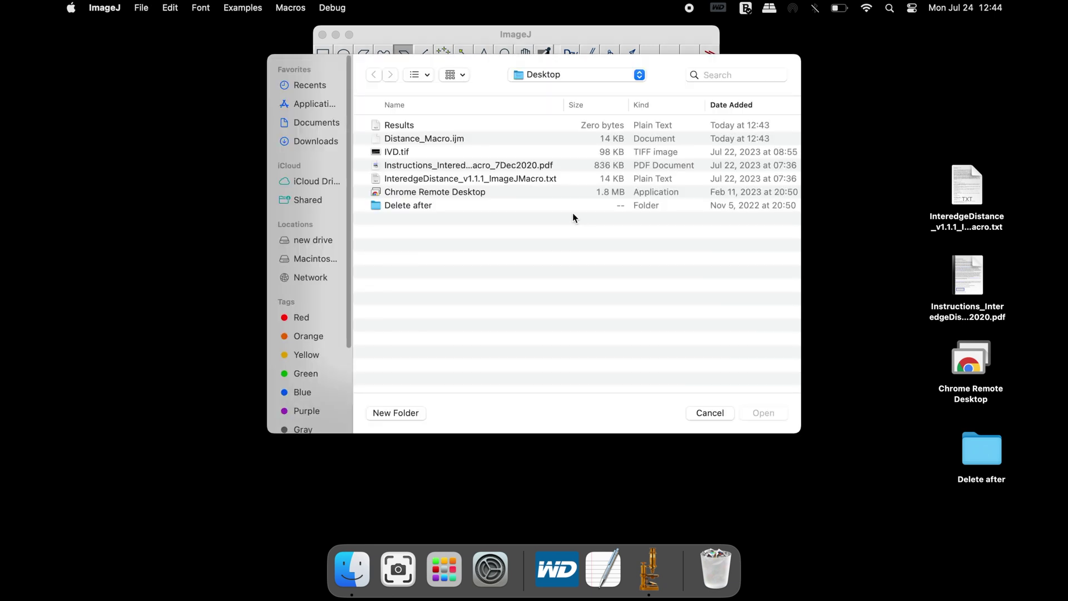
pyautogui.click(421, 152)
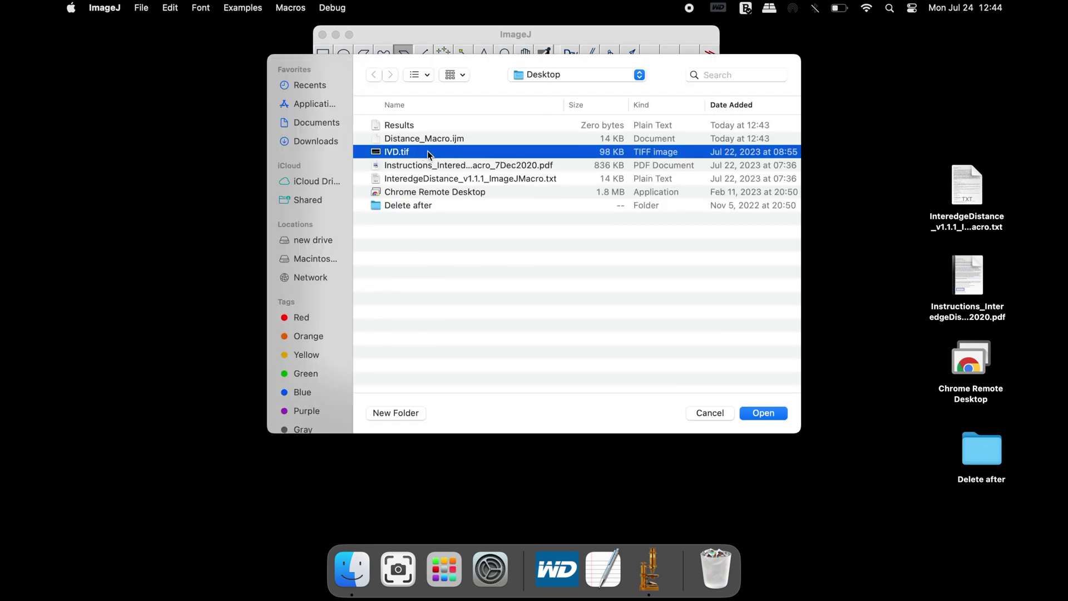
pyautogui.click(771, 411)
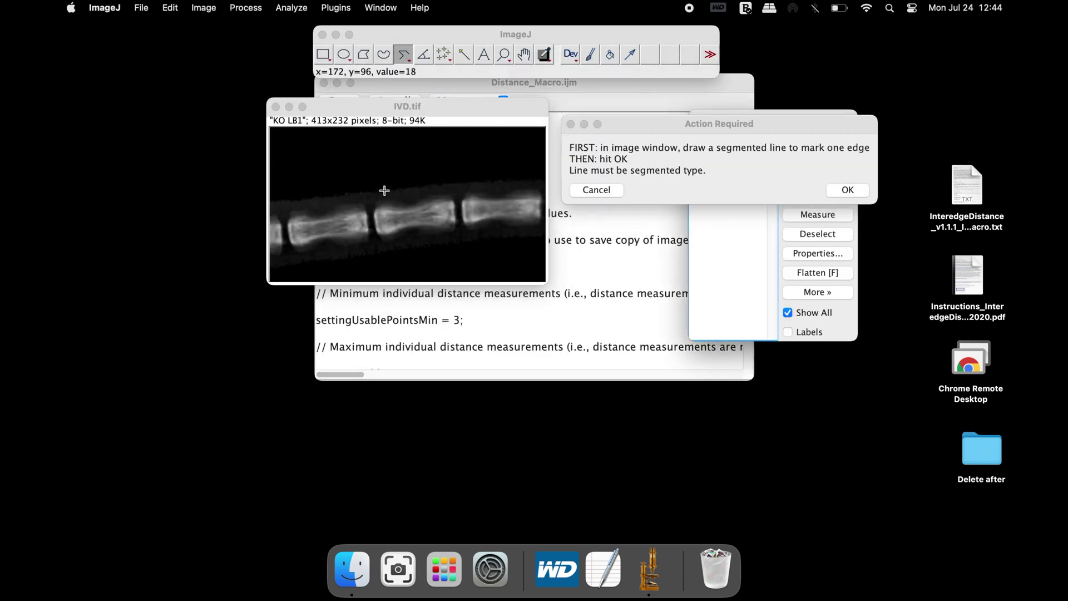
# Zoom IVD.tif through 150% and 200% to 300% and shift its window left
pyautogui.click(505, 54)
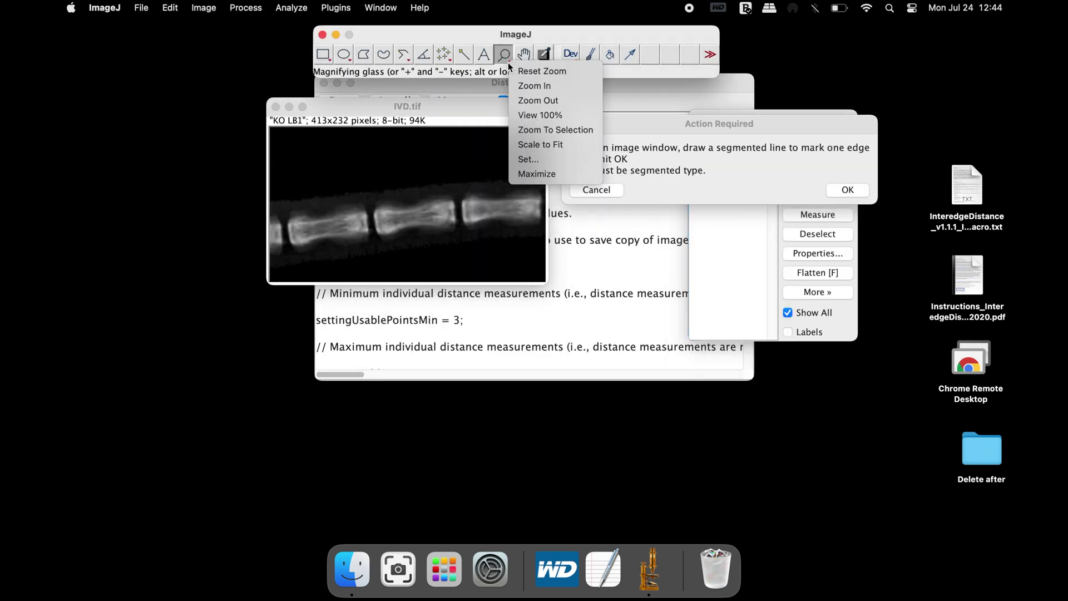
pyautogui.click(525, 95)
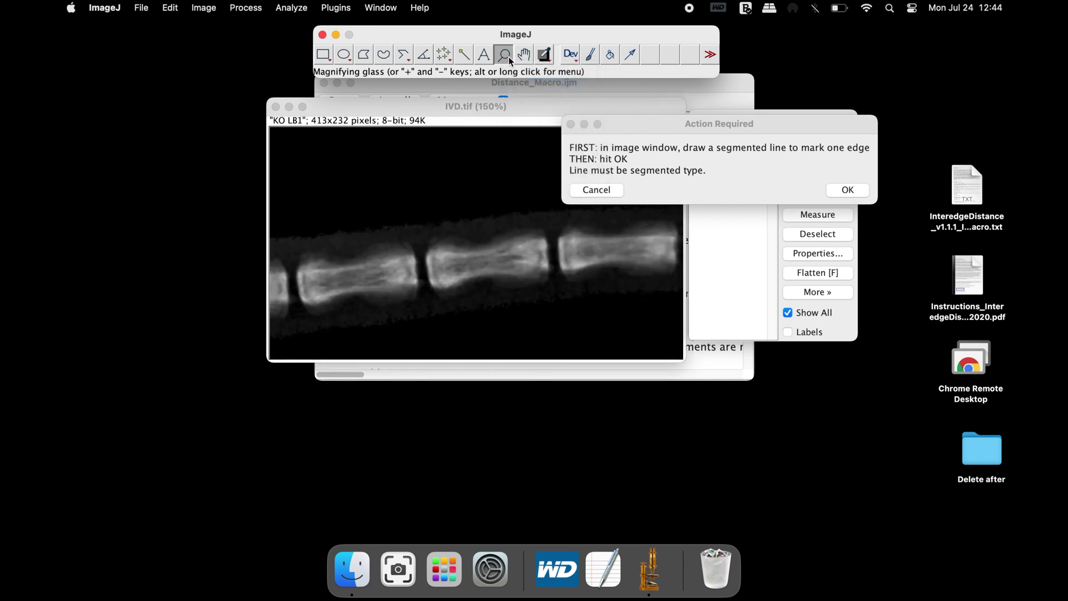
pyautogui.click(508, 57)
pyautogui.click(523, 81)
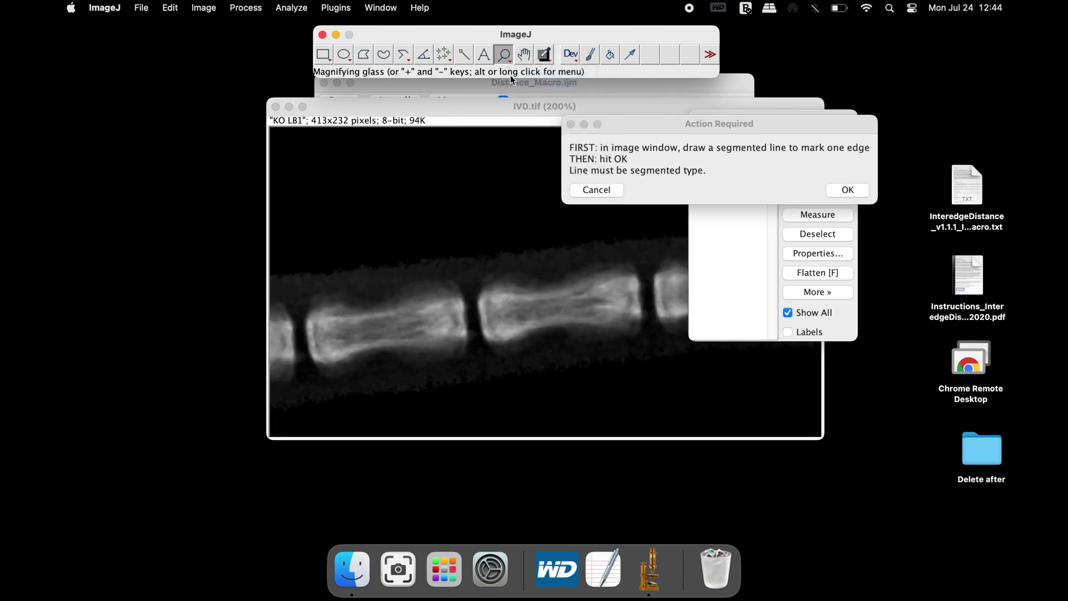
pyautogui.click(505, 61)
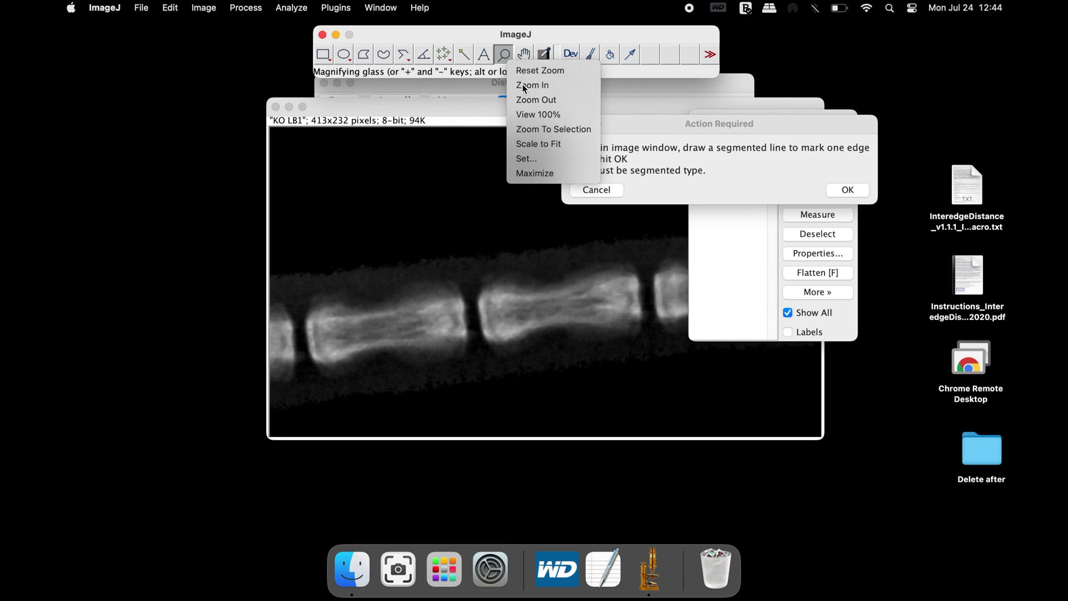
pyautogui.click(523, 85)
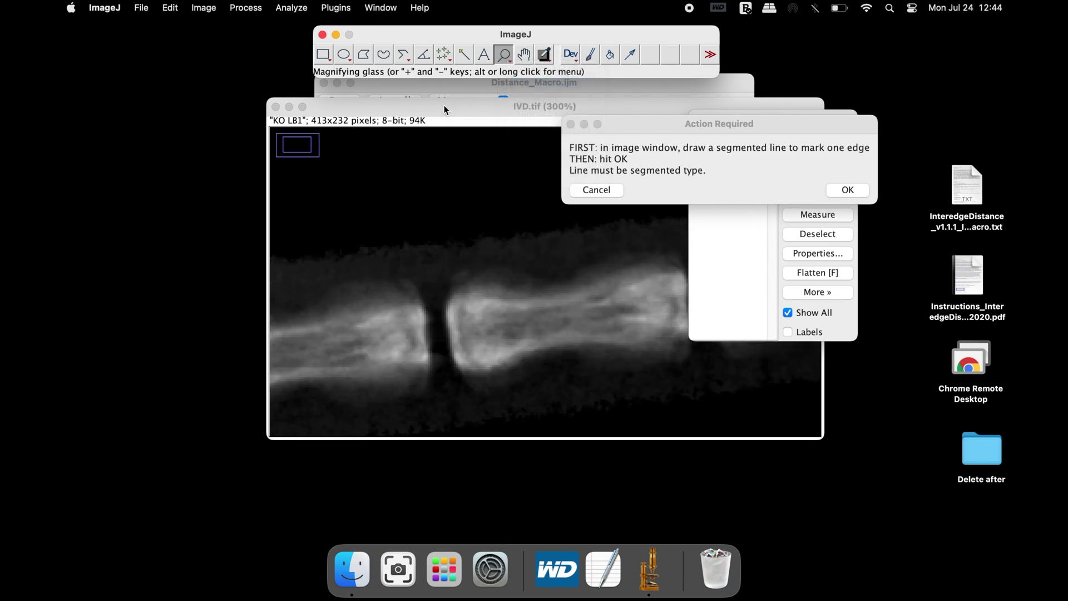
pyautogui.moveTo(444, 105); pyautogui.dragTo(397, 101)
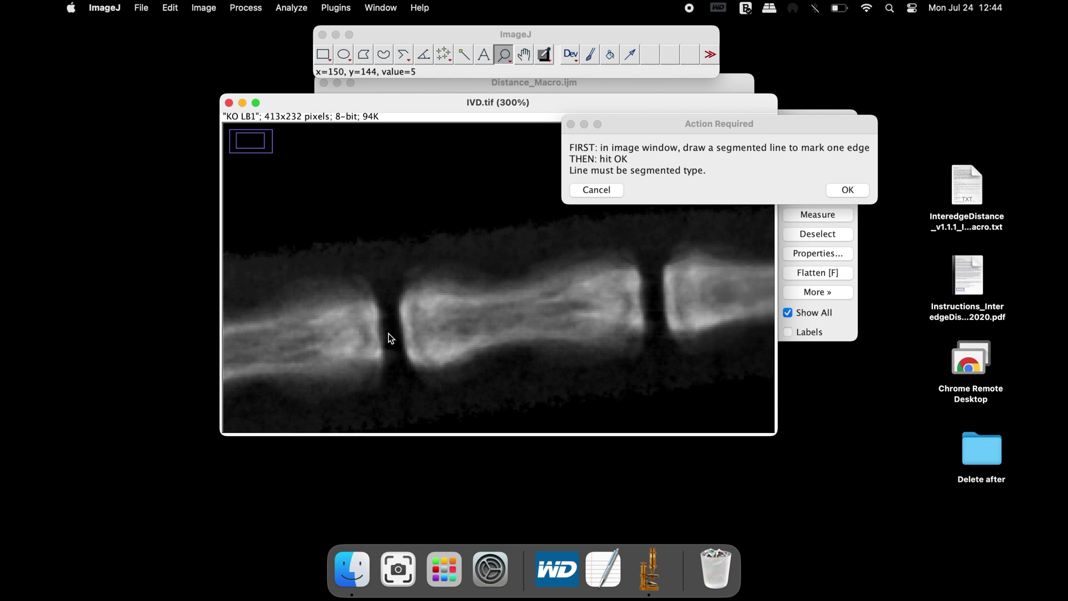
pyautogui.click(632, 129)
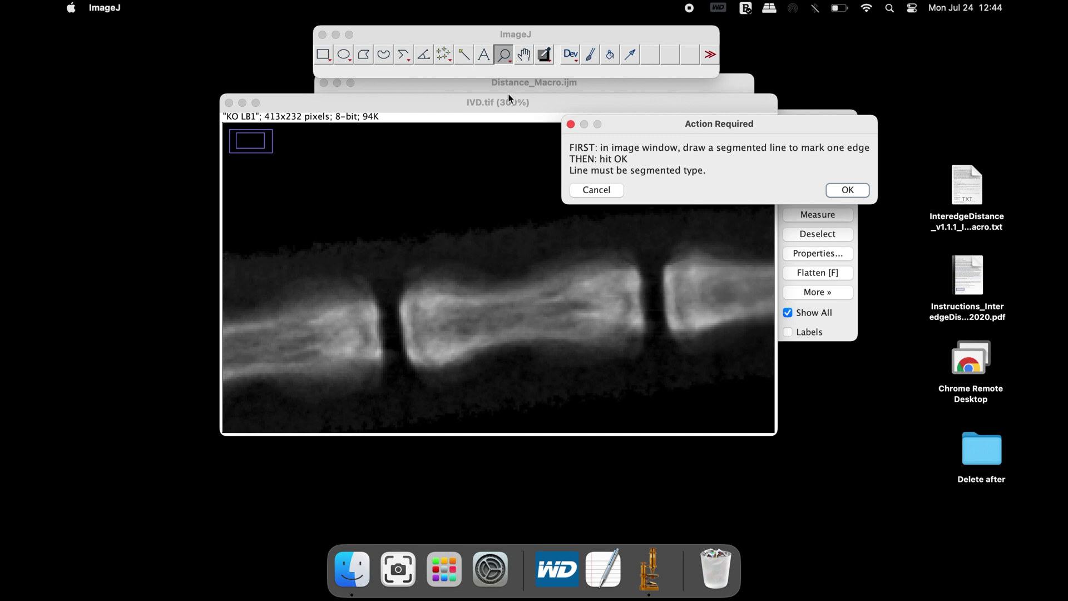
# Switch to the Segmented Line tool, trace the gap's left edge point by point, and confirm it
pyautogui.rightClick(408, 58)
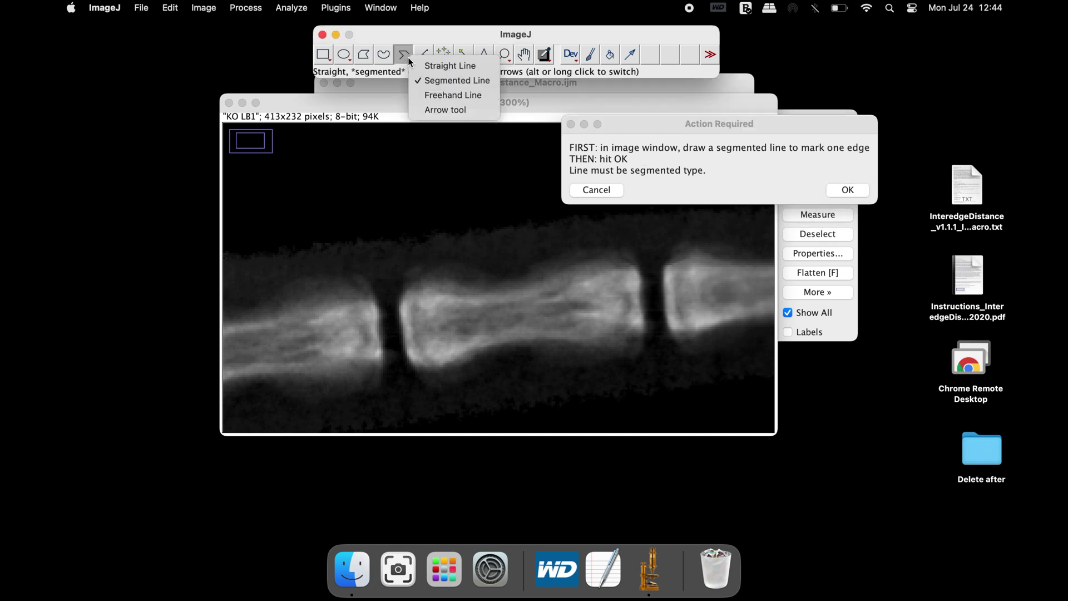
pyautogui.click(476, 85)
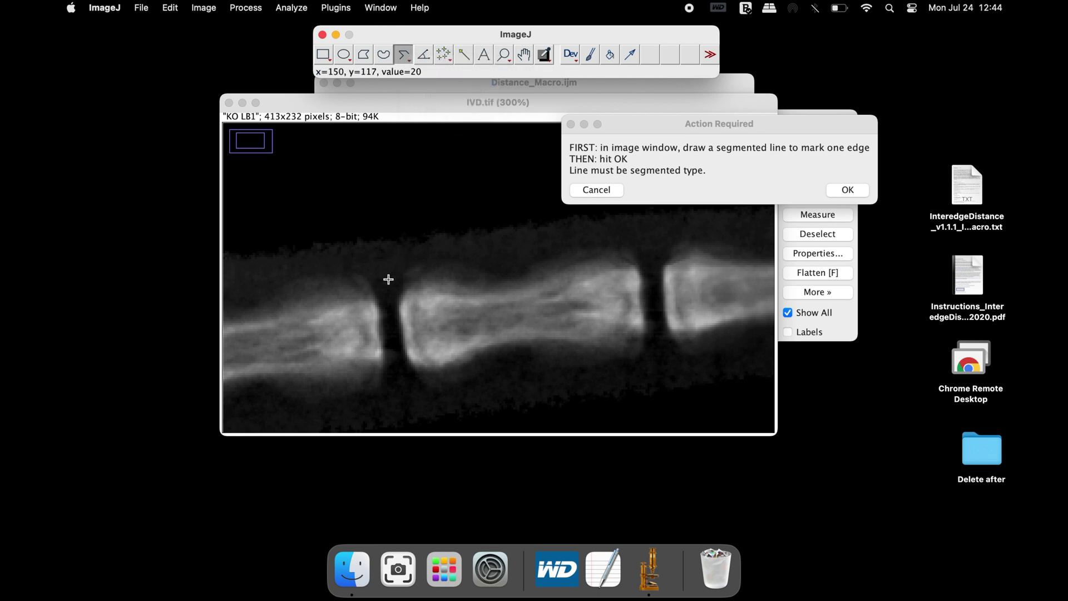
pyautogui.click(376, 296)
pyautogui.click(376, 296)
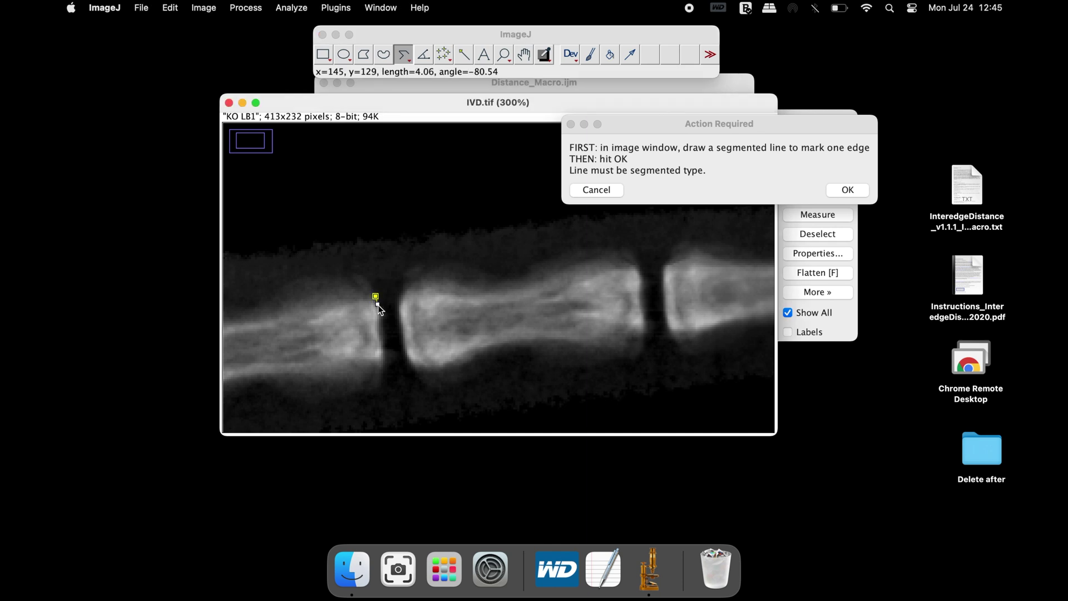
pyautogui.click(379, 312)
pyautogui.click(381, 323)
pyautogui.click(382, 331)
pyautogui.click(384, 341)
pyautogui.click(386, 353)
pyautogui.doubleClick(386, 363)
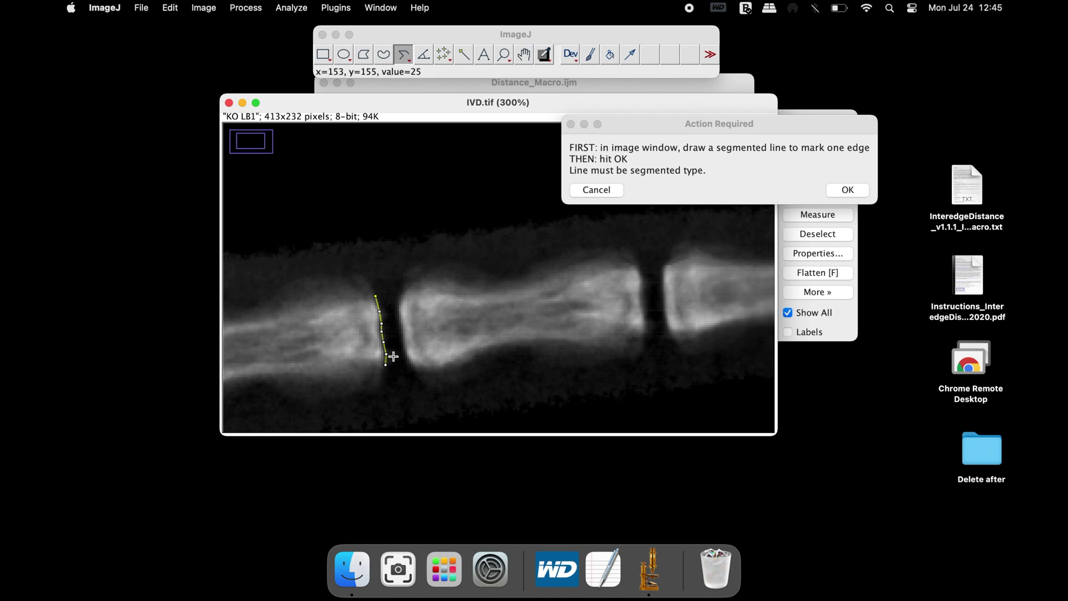
pyautogui.click(857, 189)
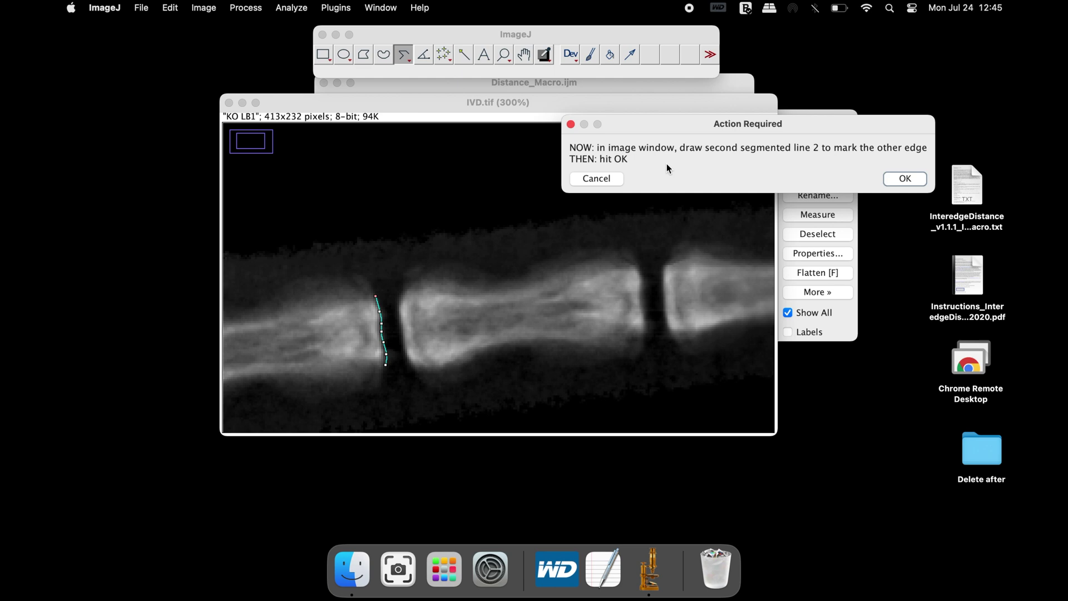
# Trace the gap's right edge with a segmented line and confirm it, giving an average 9.7 px gap
pyautogui.click(402, 296)
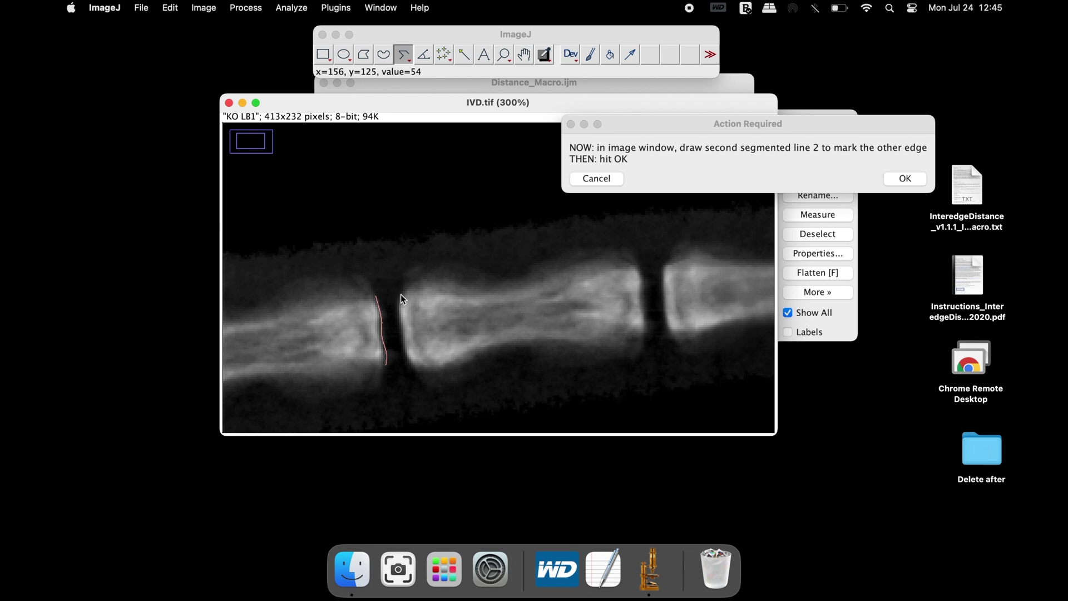
pyautogui.click(400, 295)
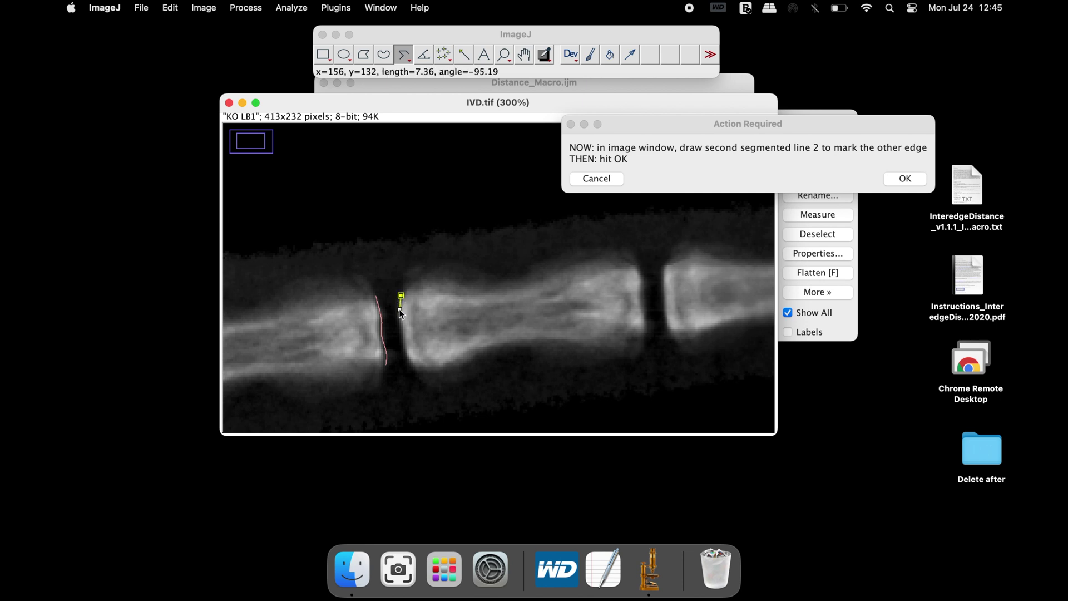
pyautogui.click(398, 311)
pyautogui.click(400, 322)
pyautogui.click(402, 331)
pyautogui.click(403, 341)
pyautogui.click(403, 347)
pyautogui.doubleClick(408, 362)
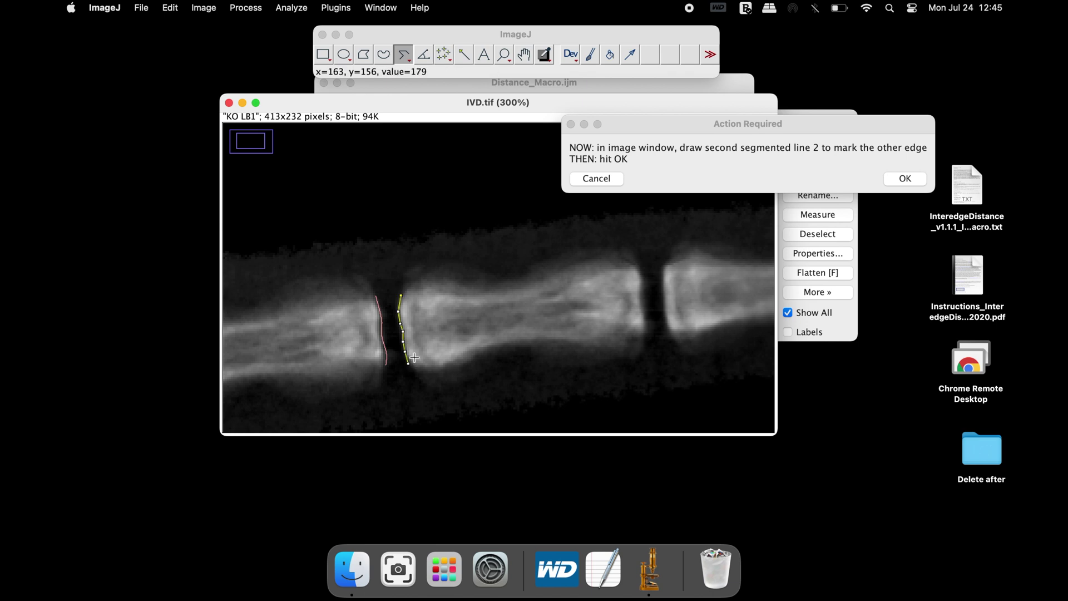
pyautogui.click(895, 179)
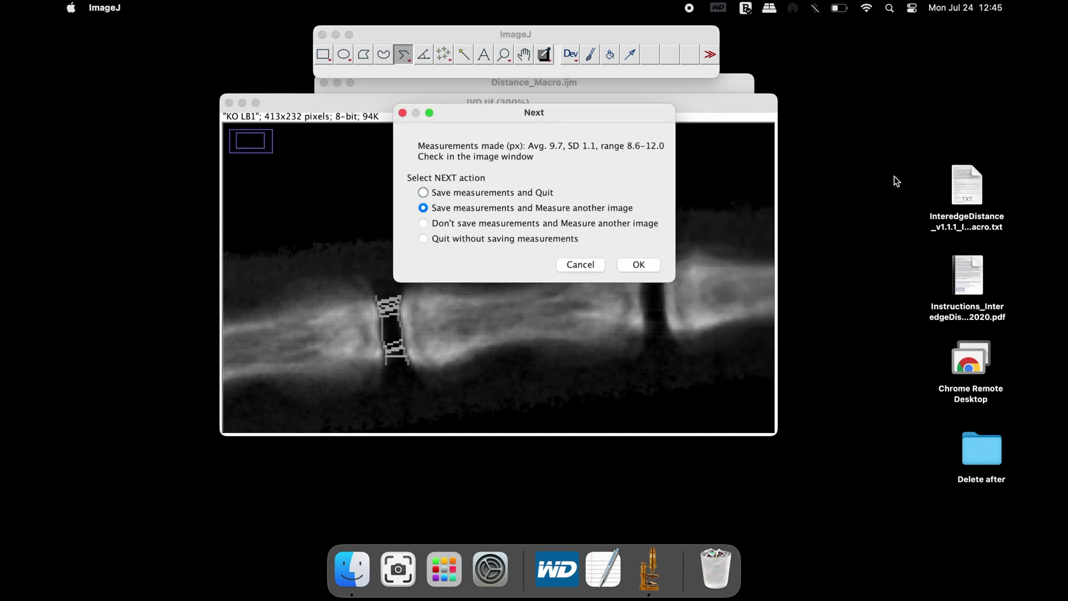
# Save the gap measurements with 'Save measurements and Quit', then open Results from the desktop
pyautogui.moveTo(492, 114); pyautogui.dragTo(772, 102)
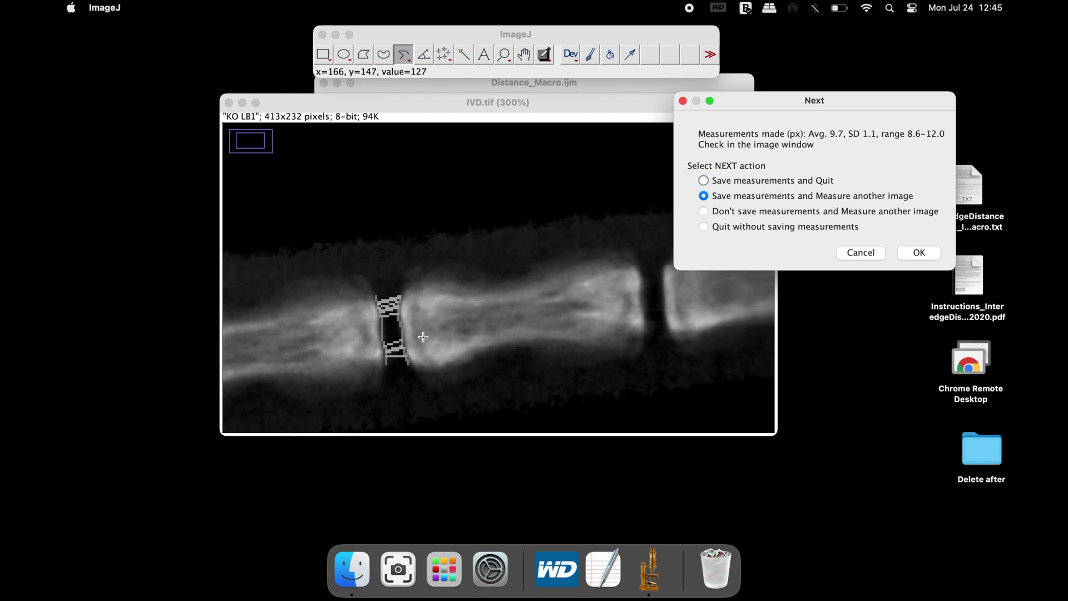
pyautogui.moveTo(769, 98); pyautogui.dragTo(550, 116)
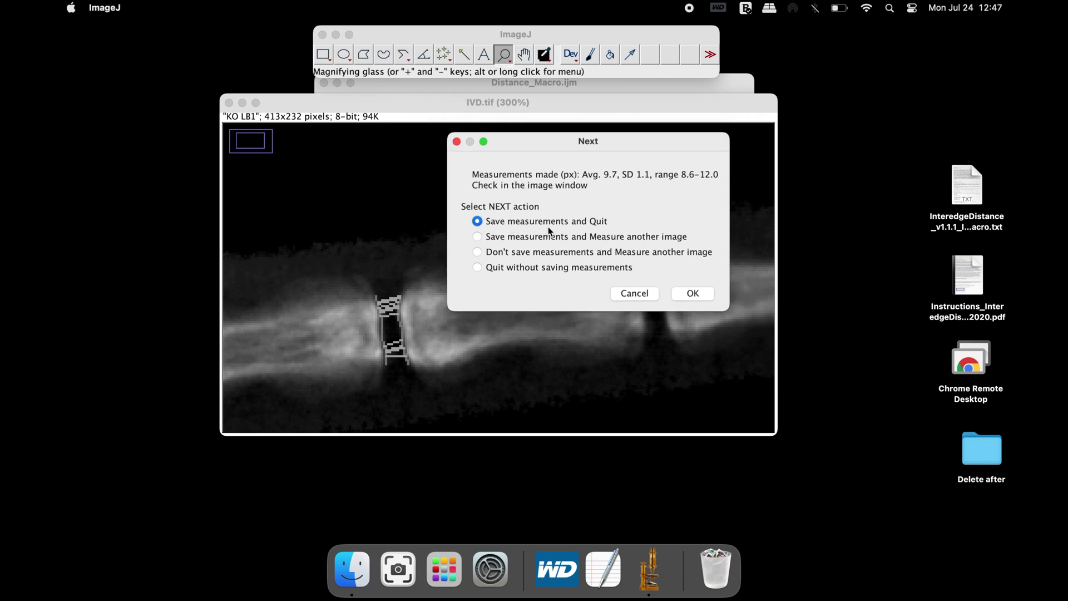
pyautogui.click(695, 293)
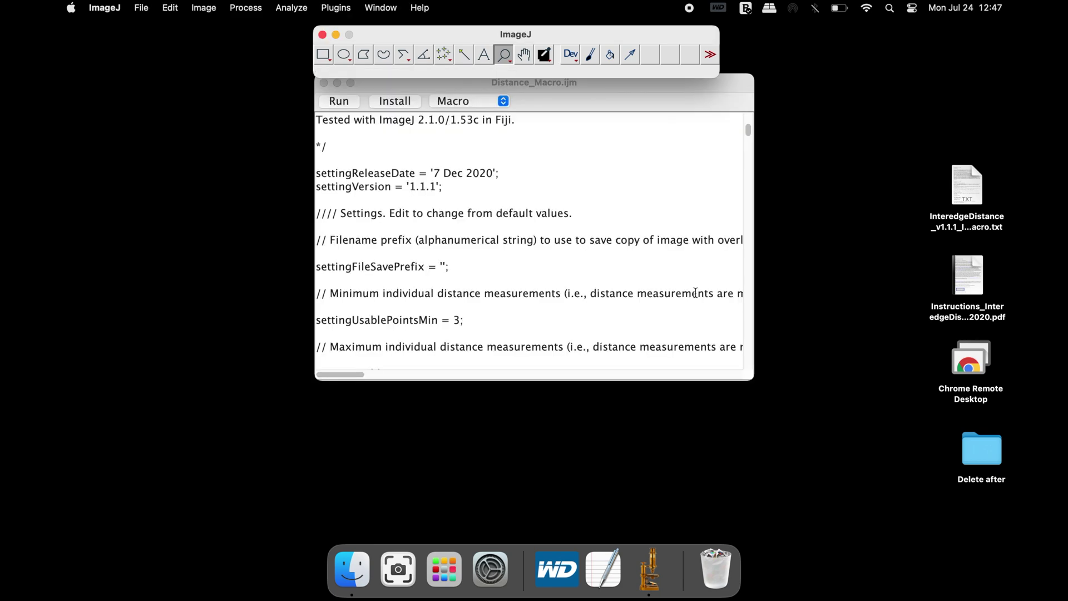
pyautogui.click(337, 83)
pyautogui.doubleClick(639, 167)
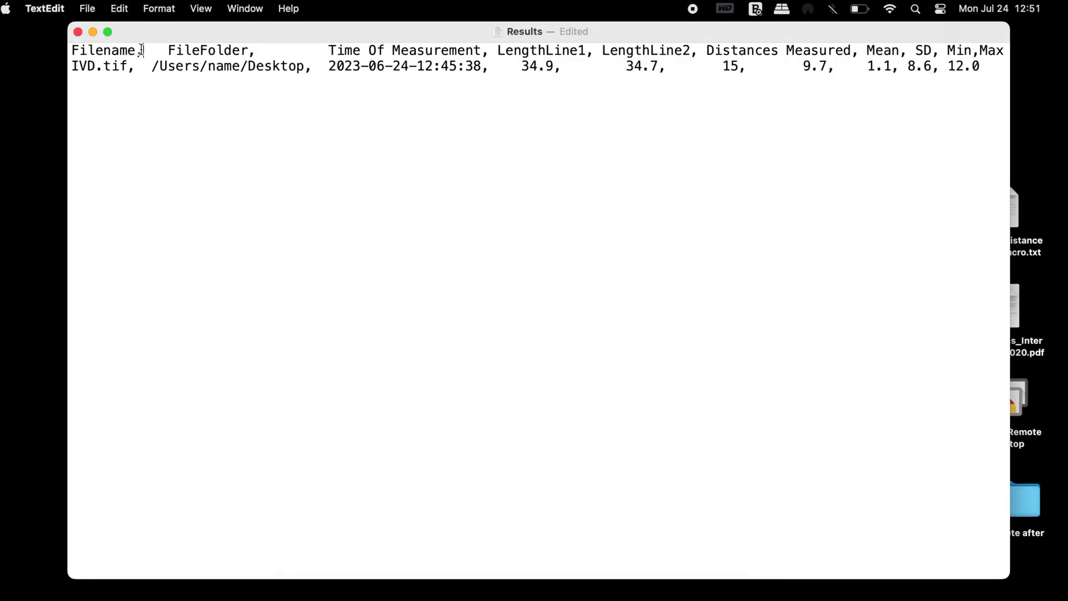
# Highlight the Filename and Time Of Measurement headers in Results, then dismiss the gap screenshot
pyautogui.moveTo(141, 51); pyautogui.dragTo(66, 51)
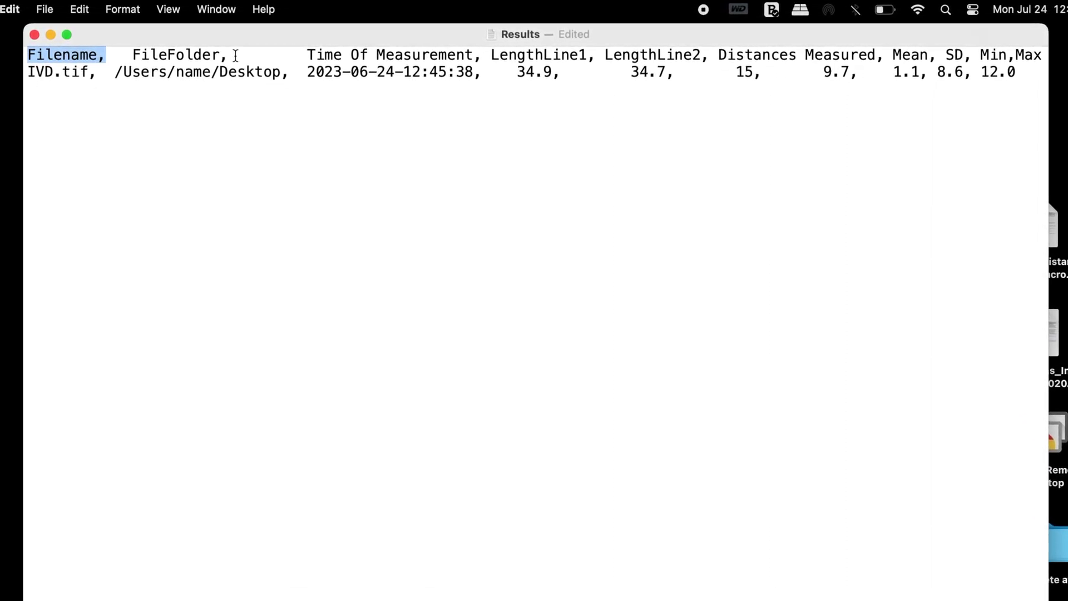
pyautogui.moveTo(301, 56); pyautogui.dragTo(588, 57)
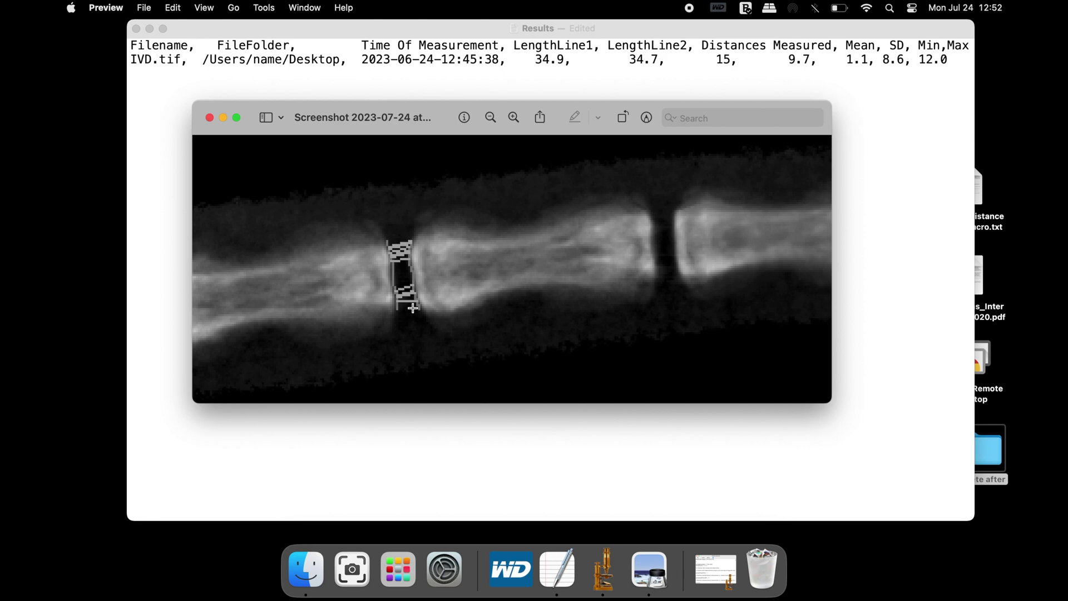
pyautogui.click(223, 118)
# Select 'Measured' in the Results header, minimize Results, and drag IVD.tif into ImageJ
pyautogui.click(781, 45)
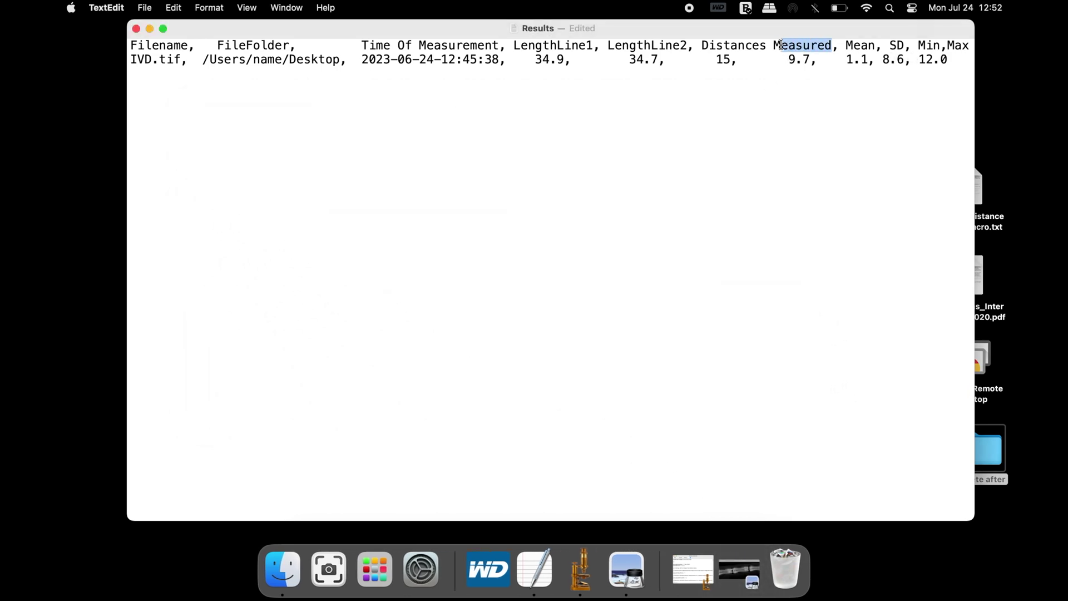
pyautogui.moveTo(782, 46); pyautogui.dragTo(773, 45)
pyautogui.click(149, 28)
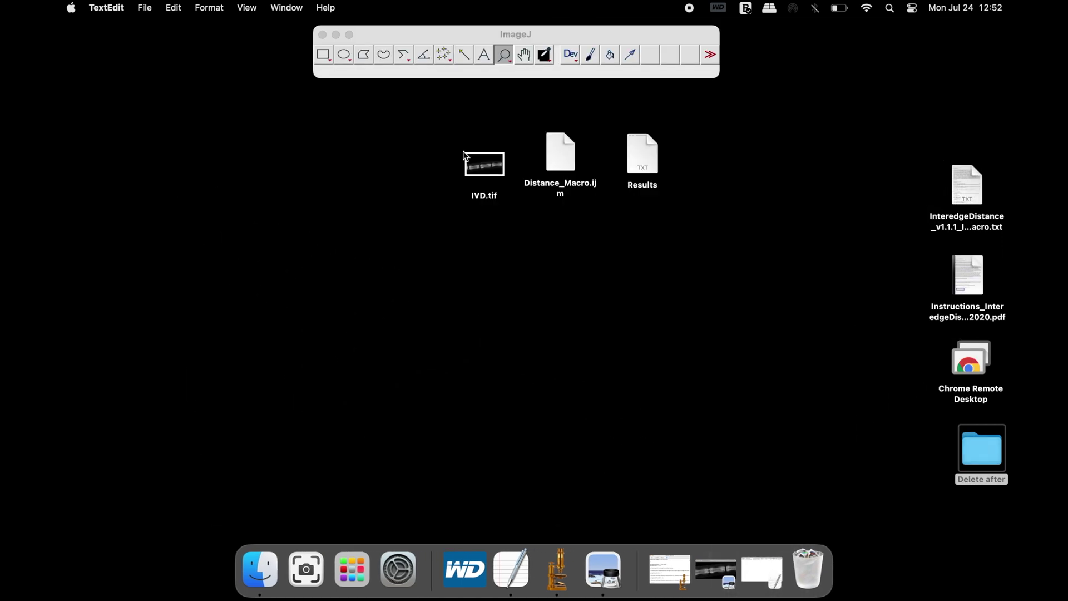
pyautogui.moveTo(466, 156); pyautogui.dragTo(505, 53)
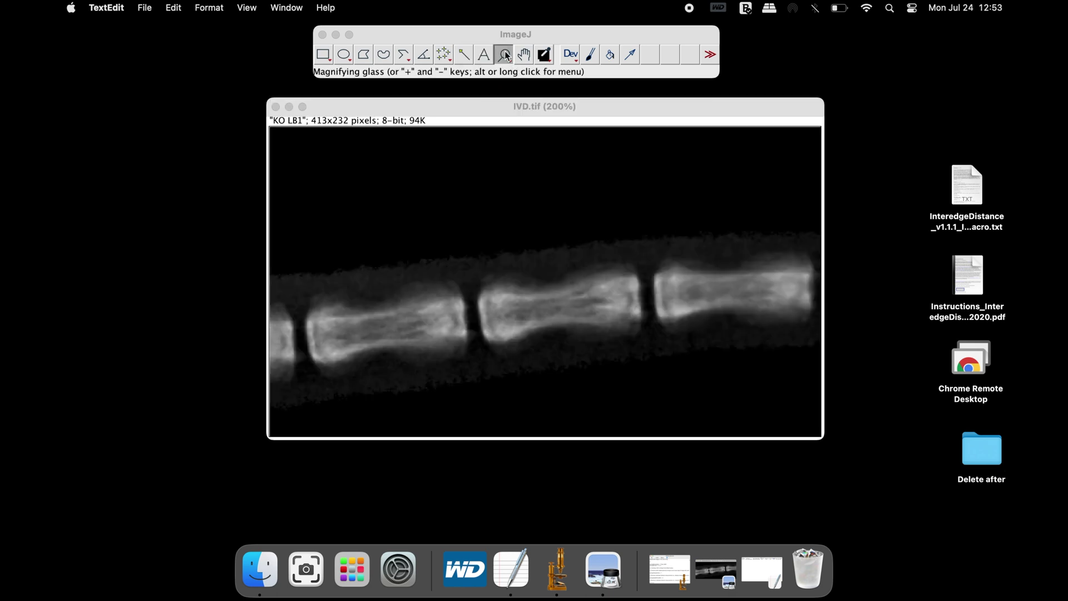
# Zoom IVD.tif to 300% and draw a straight line across the intervertebral gap
pyautogui.click(507, 57)
pyautogui.click(520, 76)
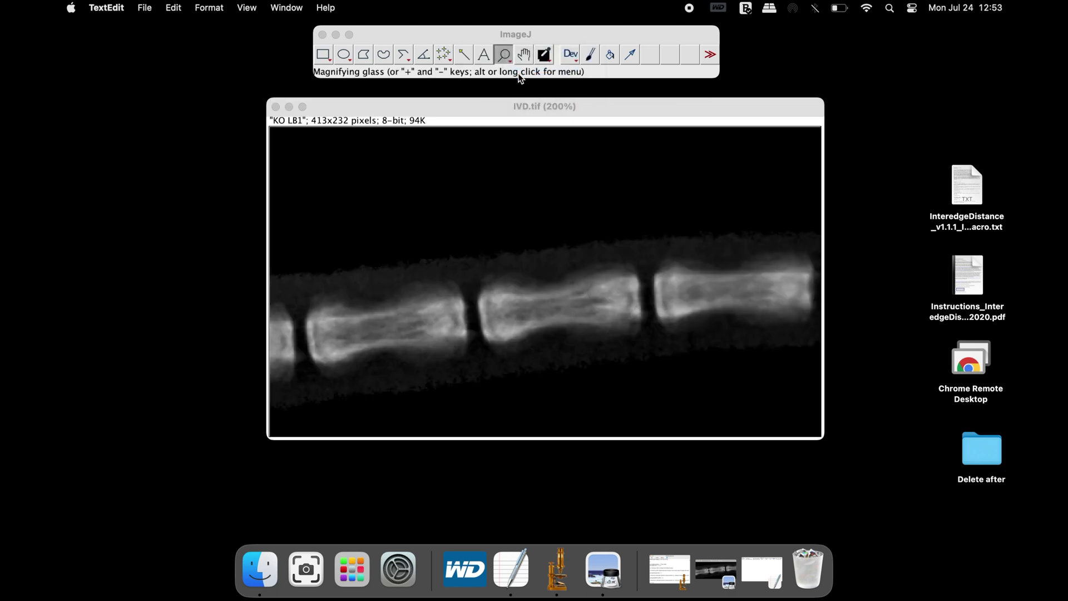
pyautogui.click(504, 244)
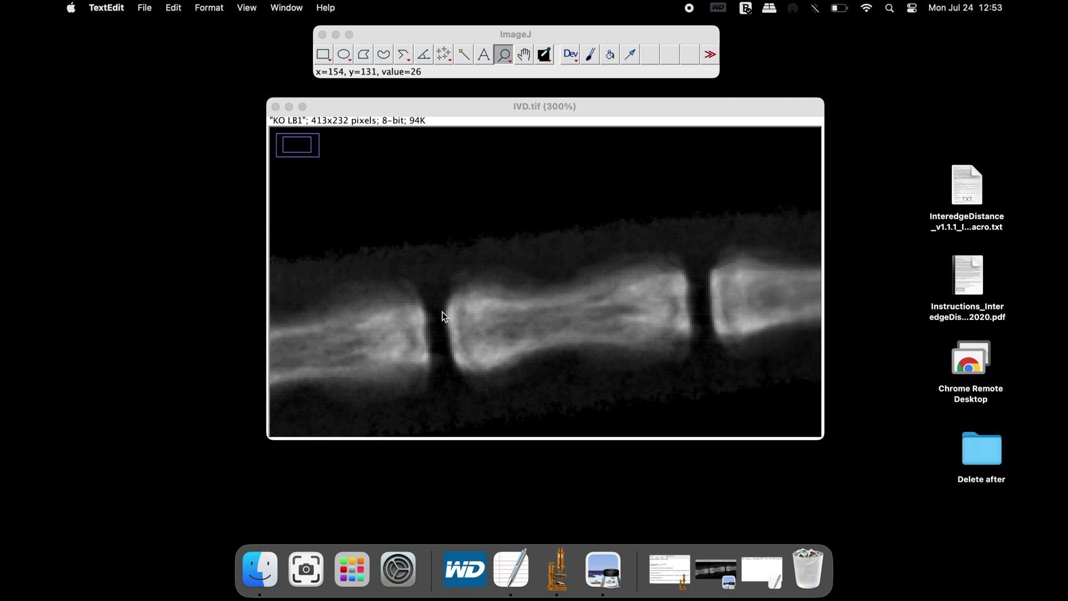
pyautogui.click(409, 59)
pyautogui.click(429, 68)
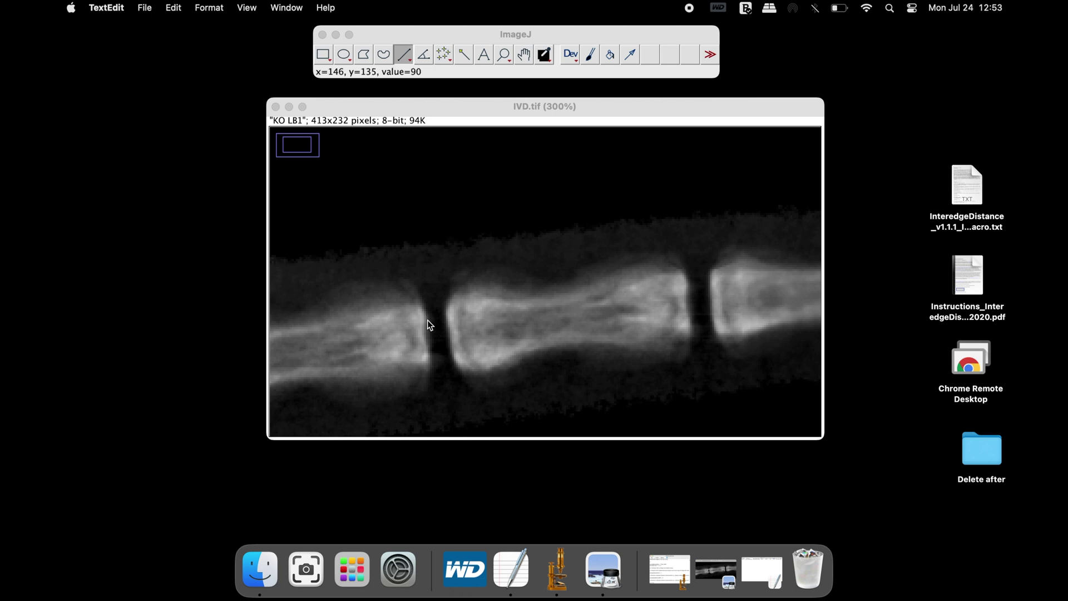
pyautogui.moveTo(427, 320); pyautogui.dragTo(447, 320)
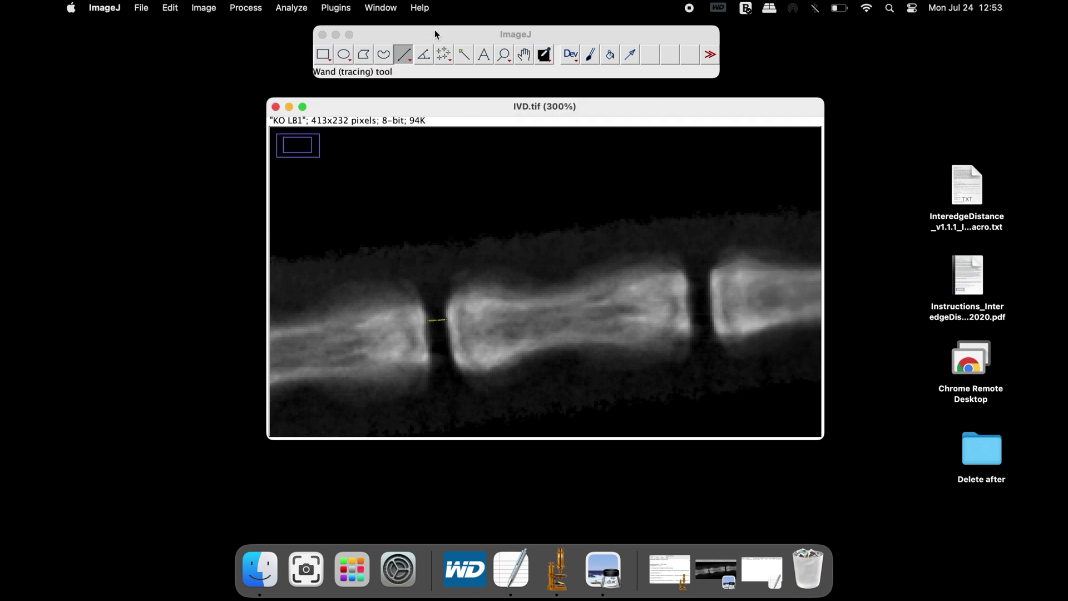
# Measure the line, giving a length of 9.339, and select its row in the table
pyautogui.click(291, 8)
pyautogui.click(302, 27)
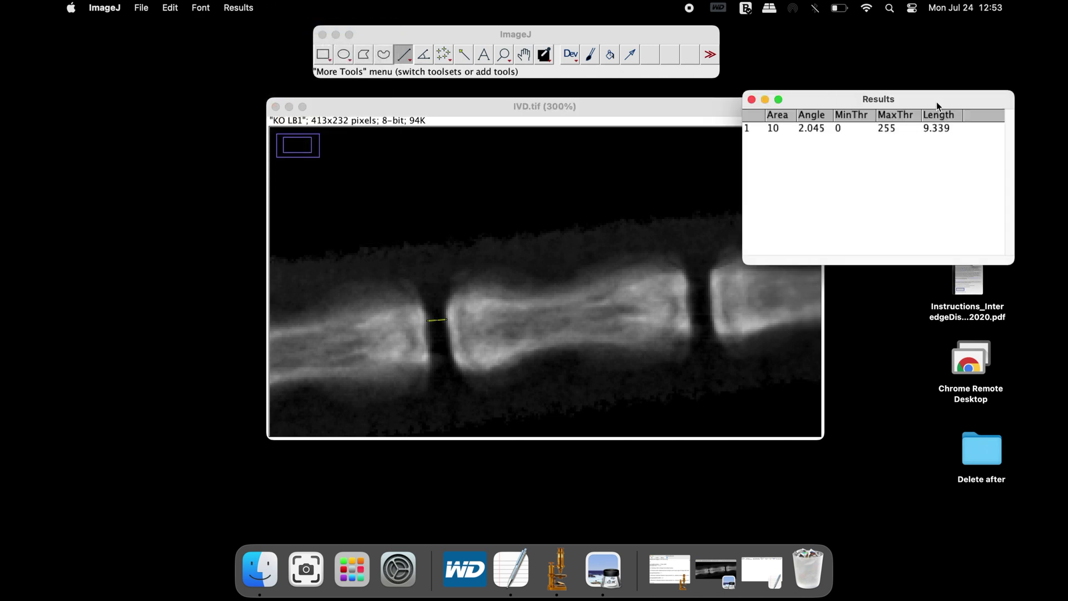
pyautogui.moveTo(937, 102); pyautogui.dragTo(814, 144)
pyautogui.click(815, 168)
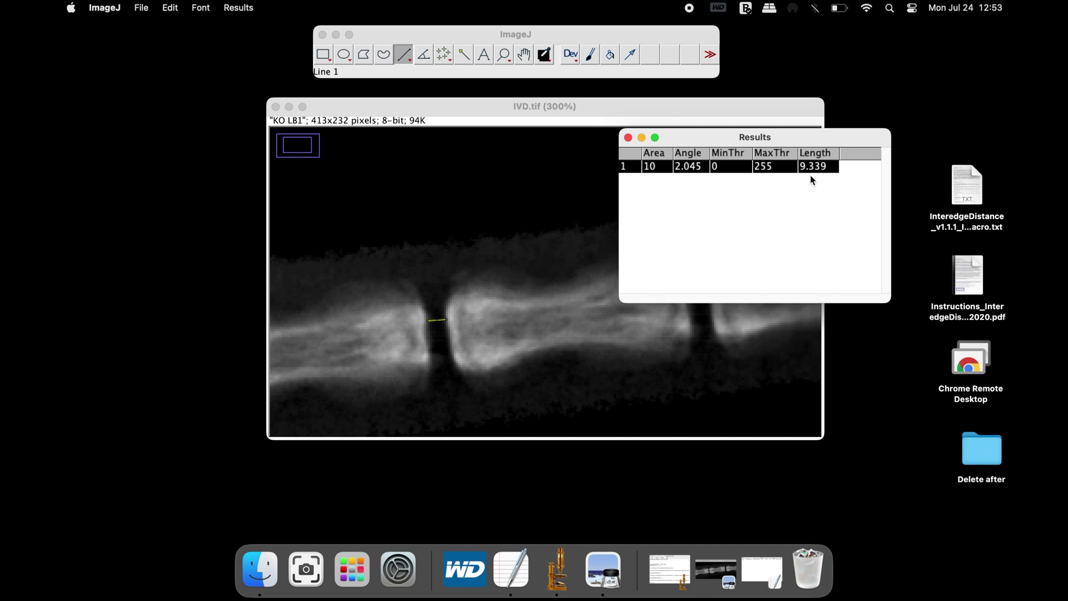
pyautogui.click(767, 573)
# Select the macro's mean distance value 9.7 in the Results data row
pyautogui.click(803, 66)
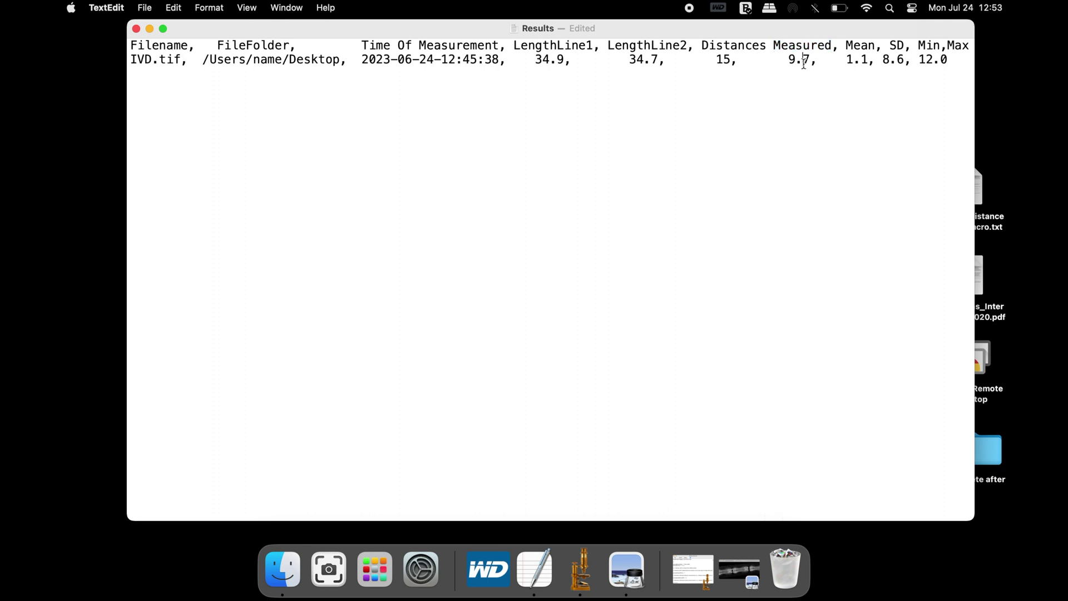
pyautogui.moveTo(786, 62); pyautogui.dragTo(819, 62)
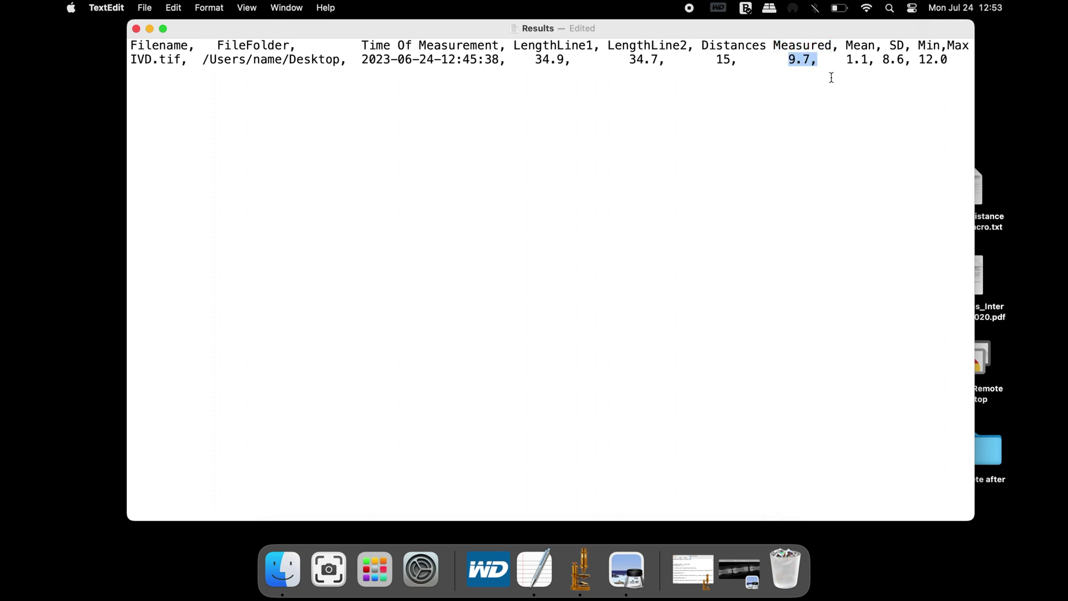